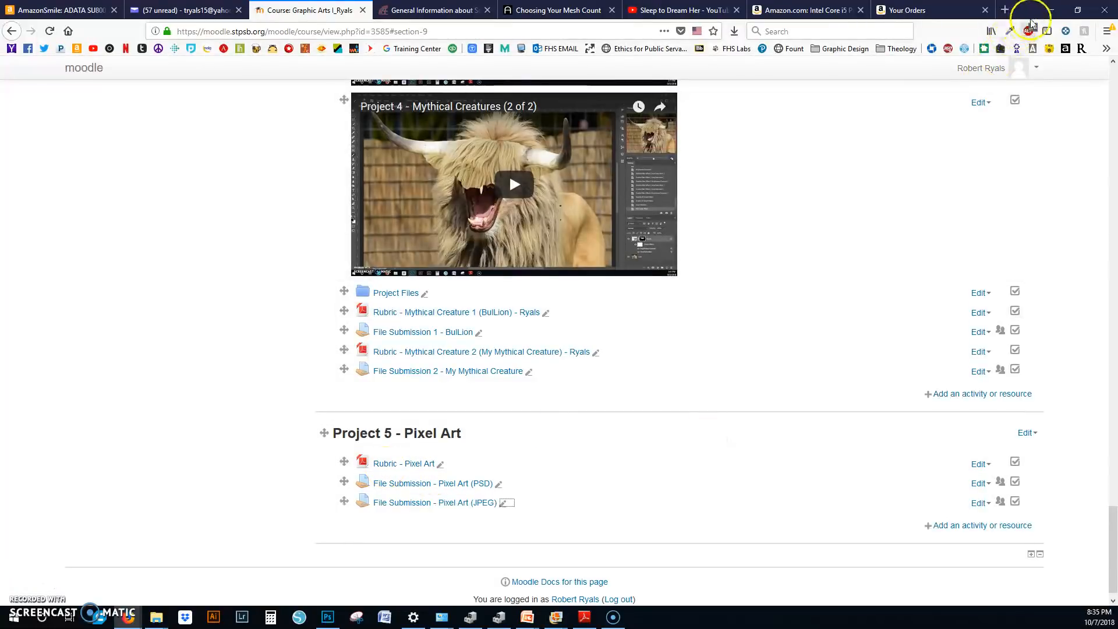
Step: Switch to the Pixel Art rubric PDF and read the project's file size, guide, format and naming requirements
left_click(1050, 10)
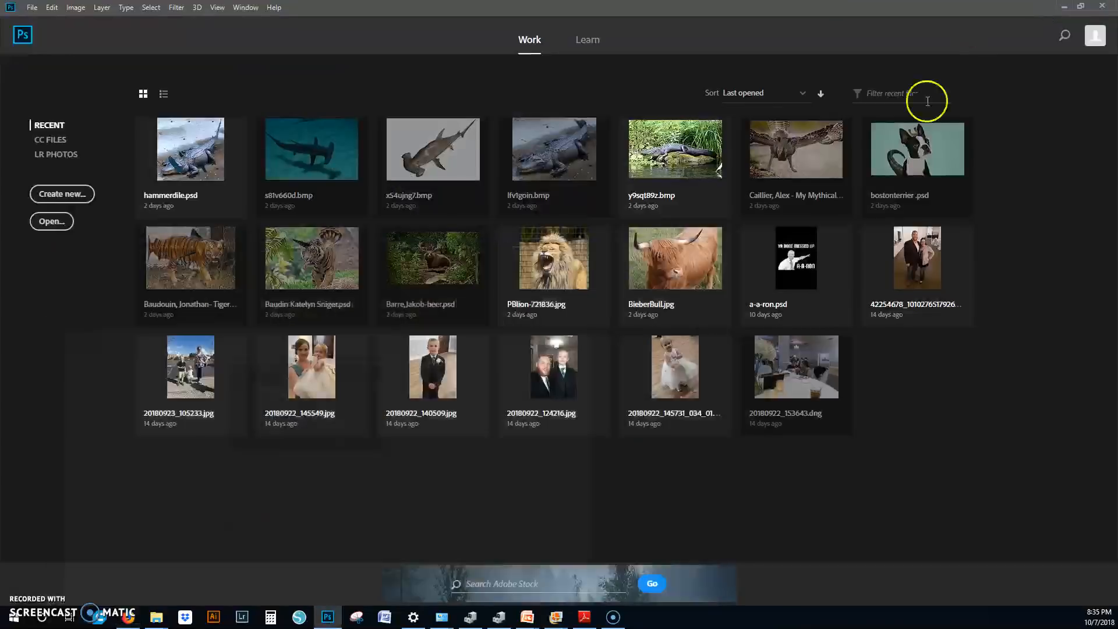
left_click(592, 622)
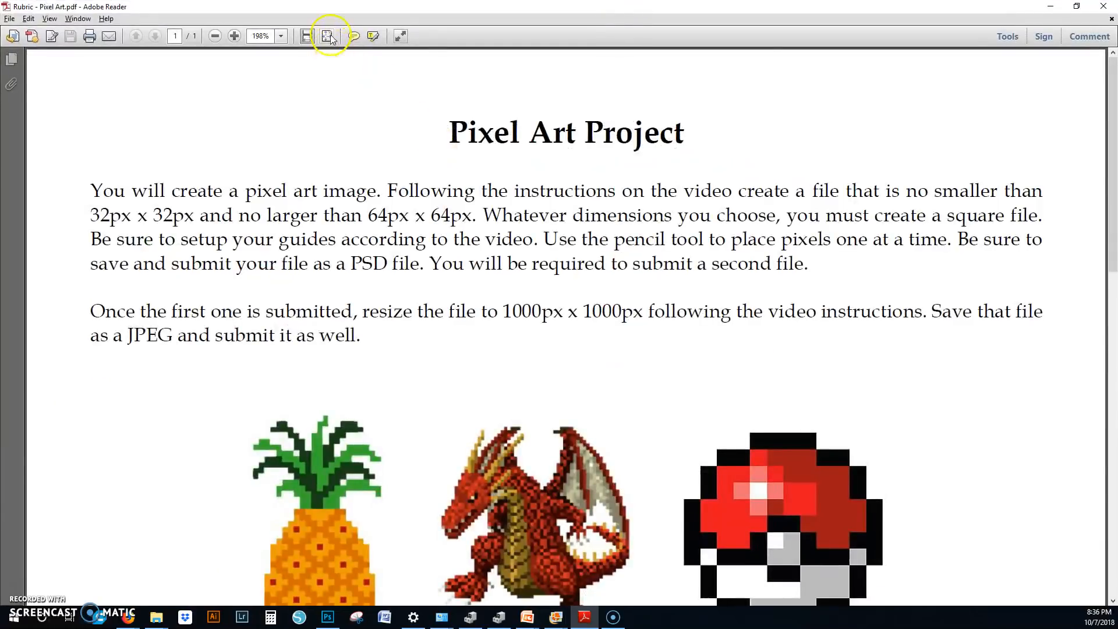
left_click(327, 37)
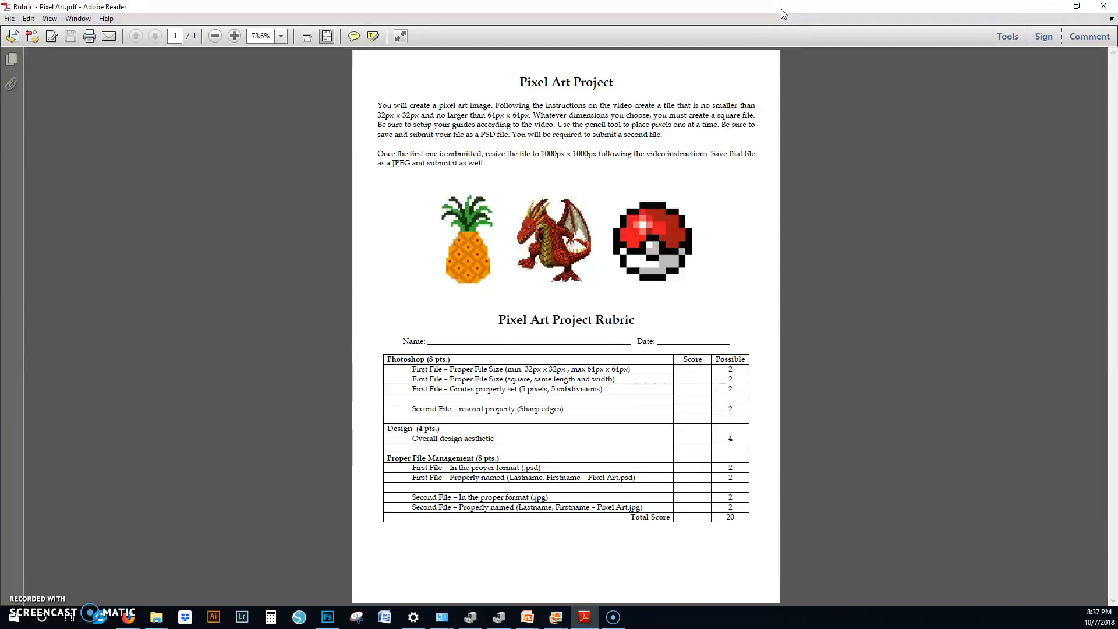
left_click_drag(781, 10, 0, 262)
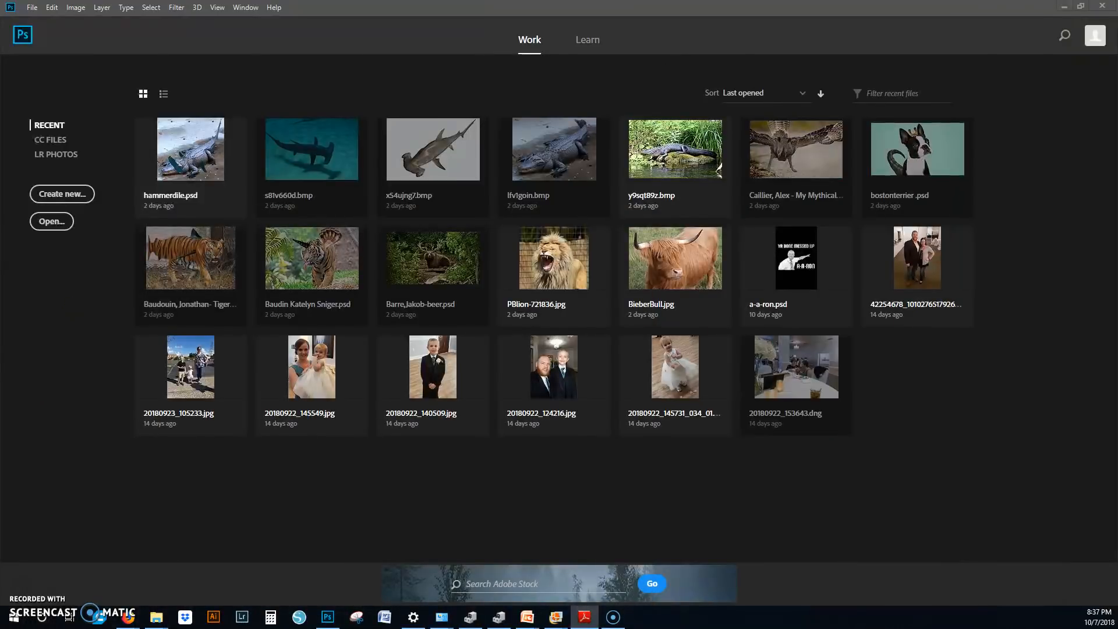
Step: In Photoshop, create a new document 32 pixels wide and 32 pixels high
left_click(32, 8)
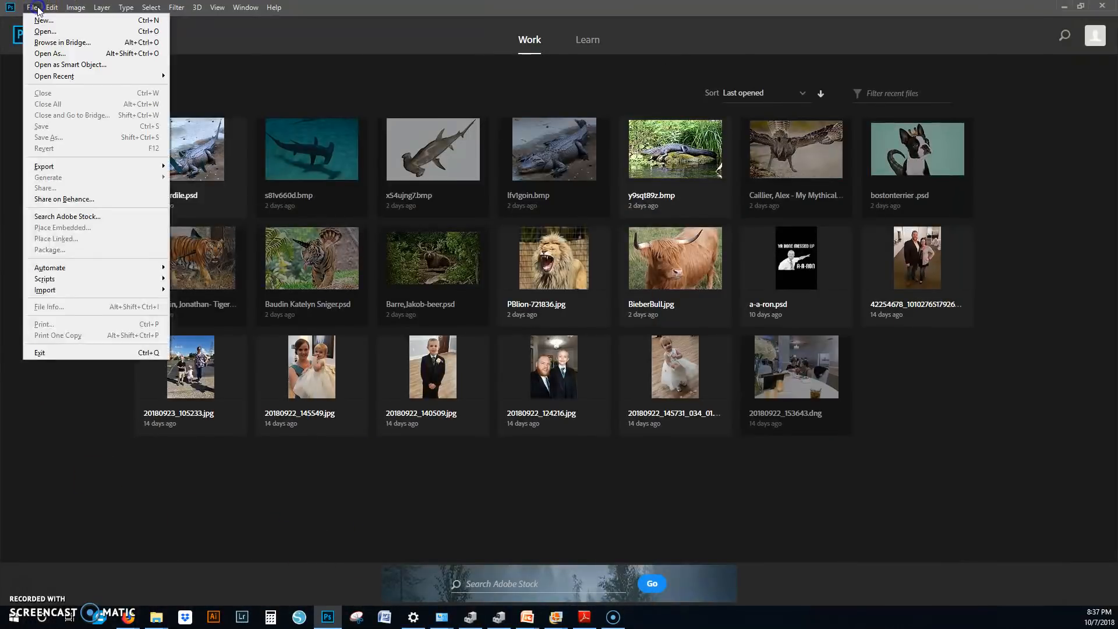
left_click(41, 22)
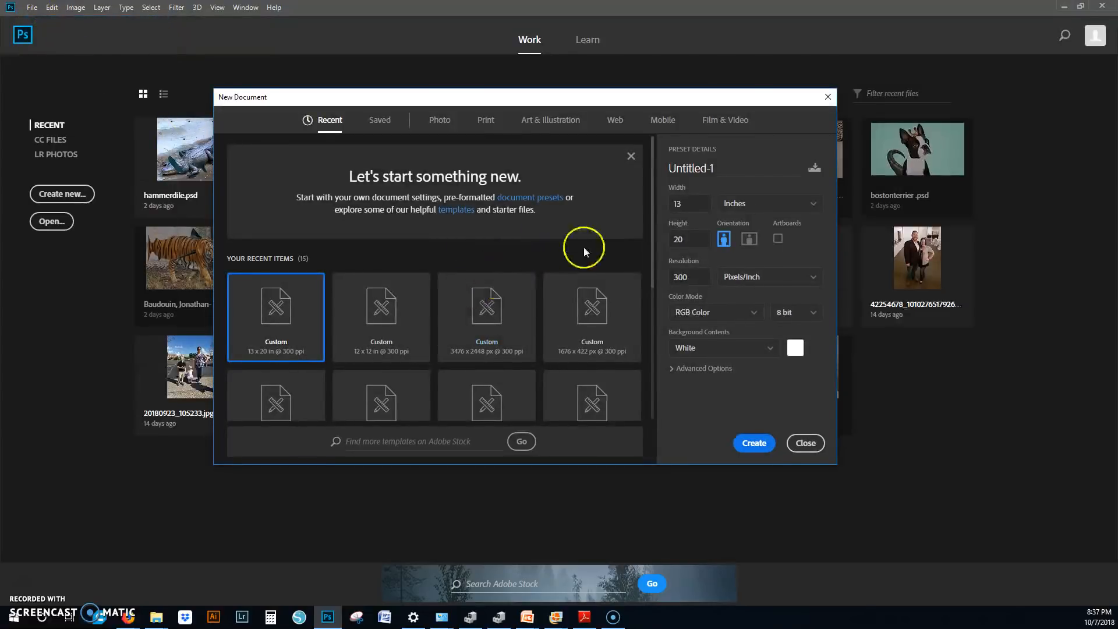
left_click(748, 214)
left_click(740, 219)
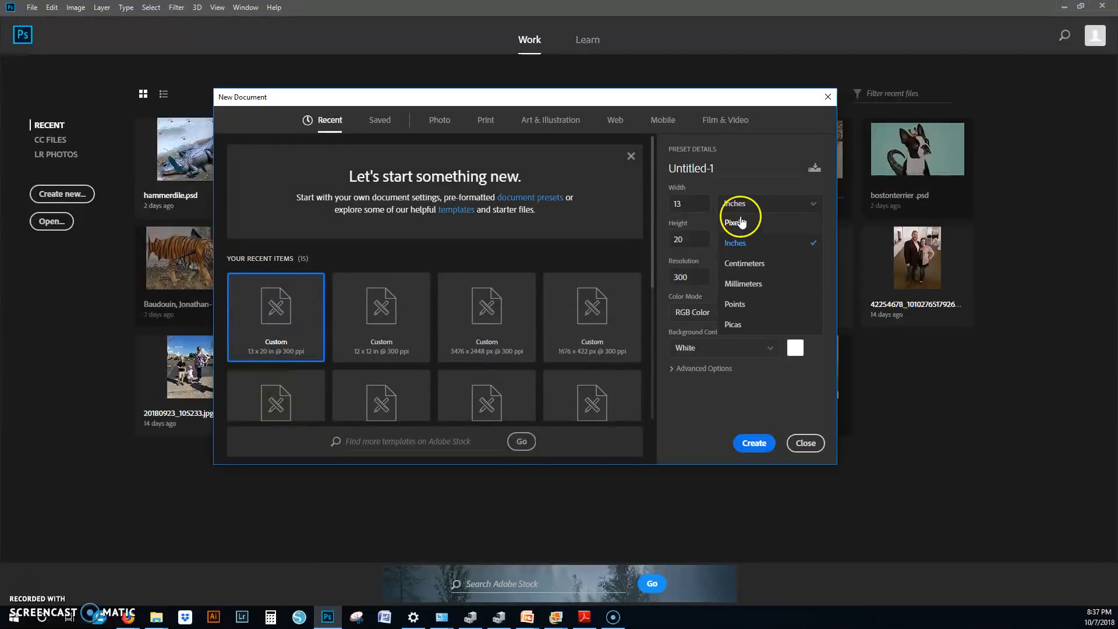
double_click(693, 203)
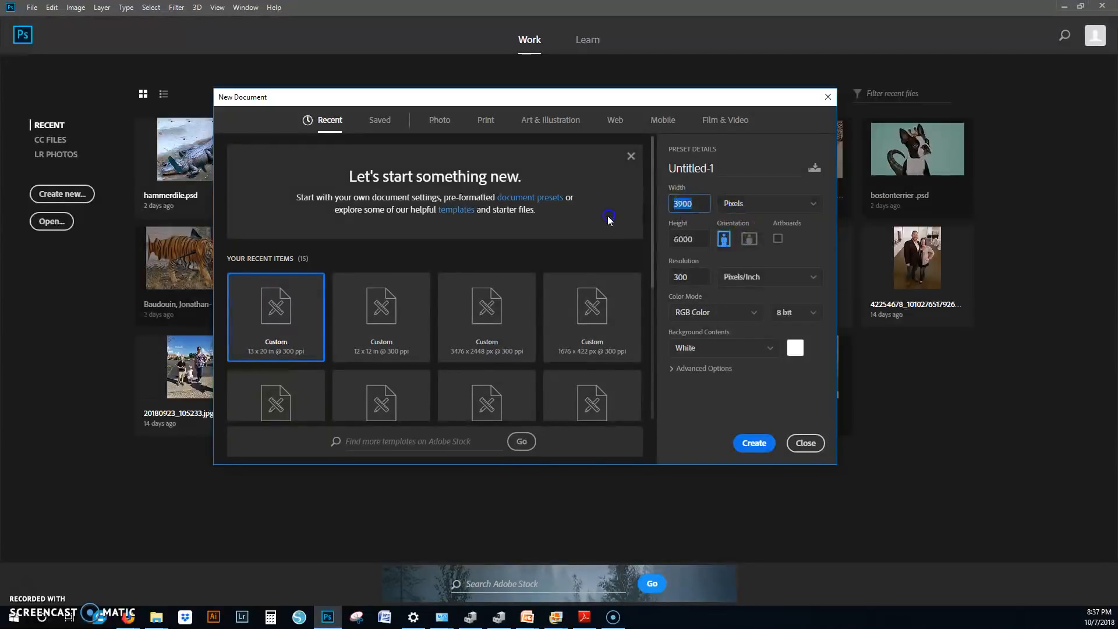
type(".32")
key("BackSpace")
key("BackSpace")
key("BackSpace")
type("32")
double_click(704, 239)
type("32")
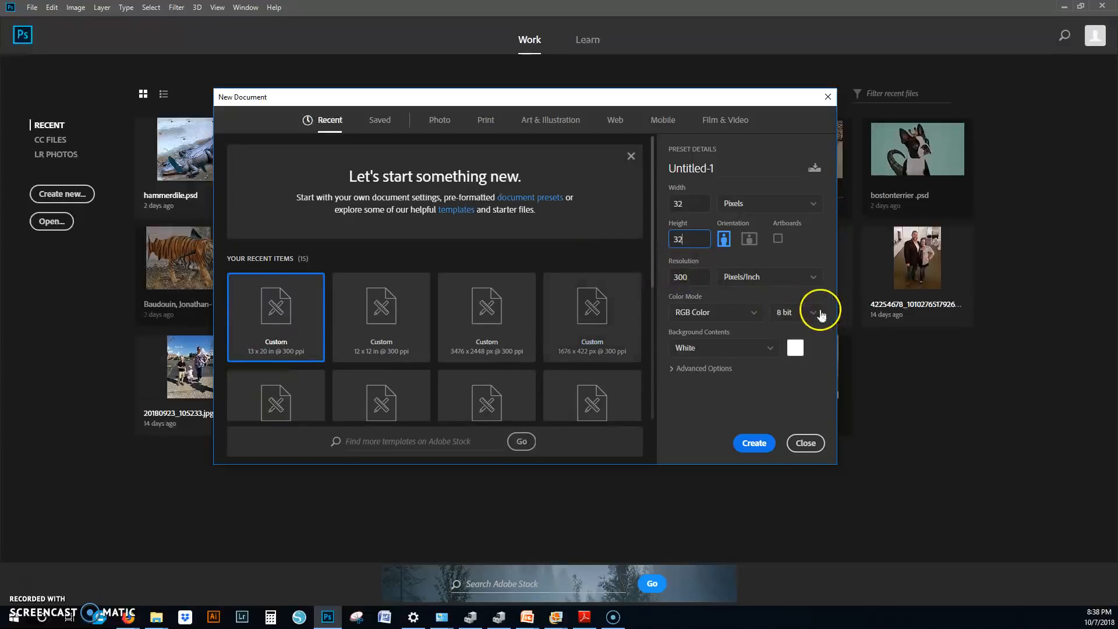
left_click(766, 441)
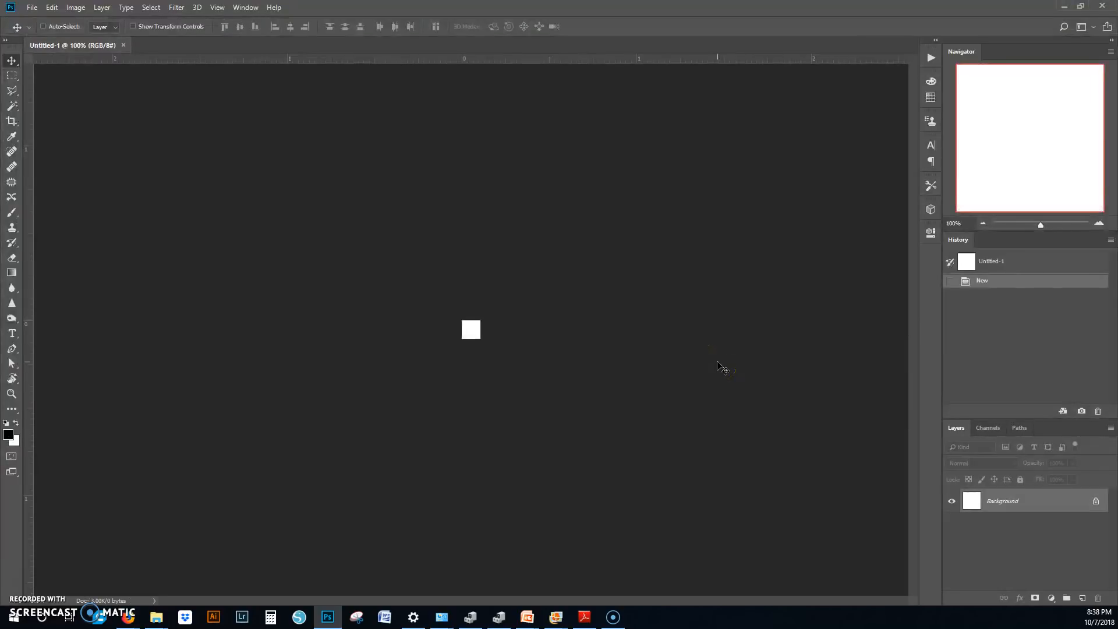
Step: Magnify the blank canvas to 1600% so that it fits entirely in the view
left_click(1098, 223)
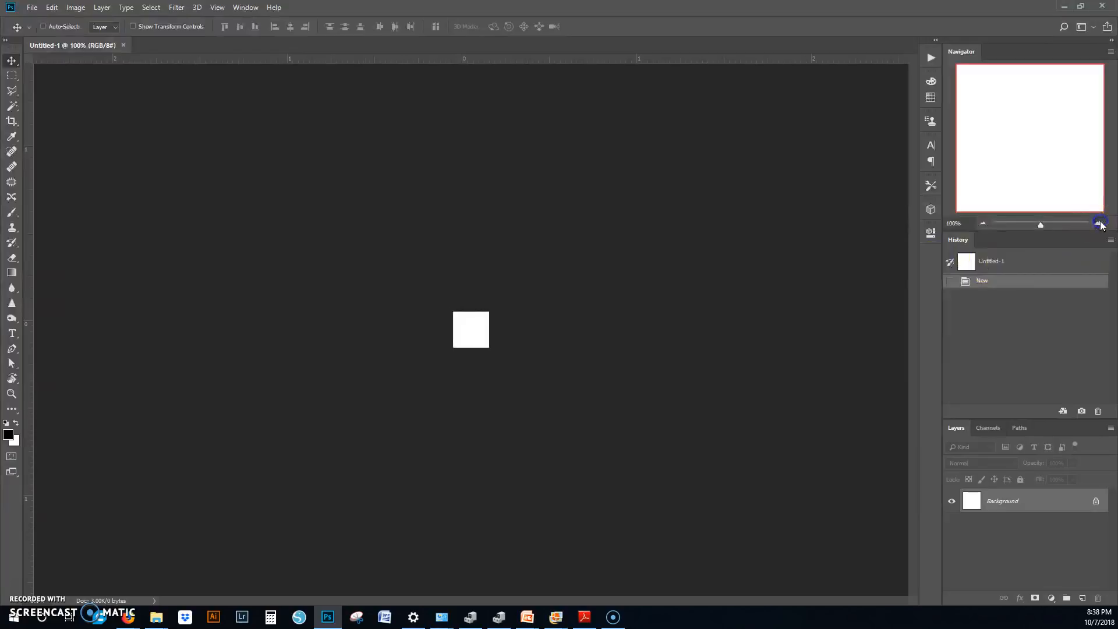
left_click(982, 224)
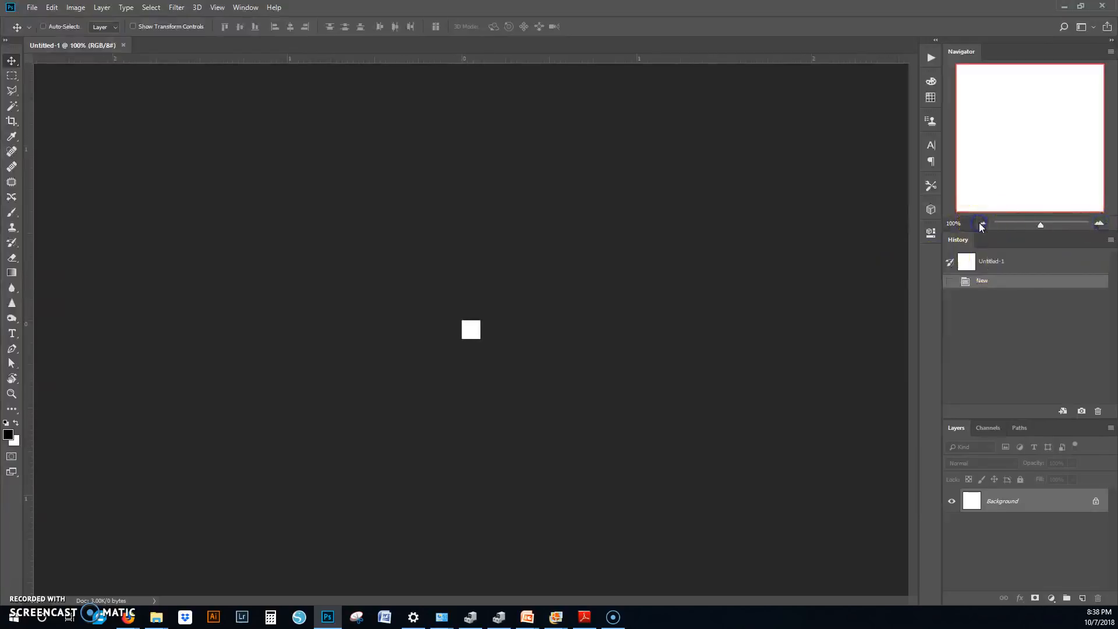
left_click(1098, 224)
left_click(1099, 225)
left_click(1099, 224)
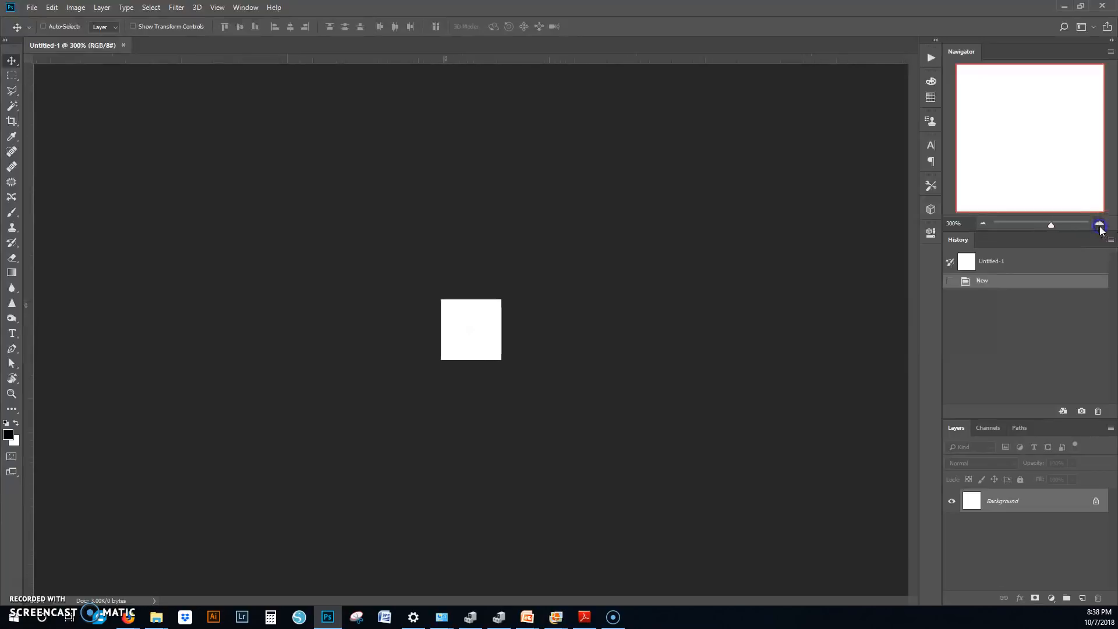
left_click(1099, 225)
left_click(1099, 225)
left_click(1099, 224)
left_click(1098, 225)
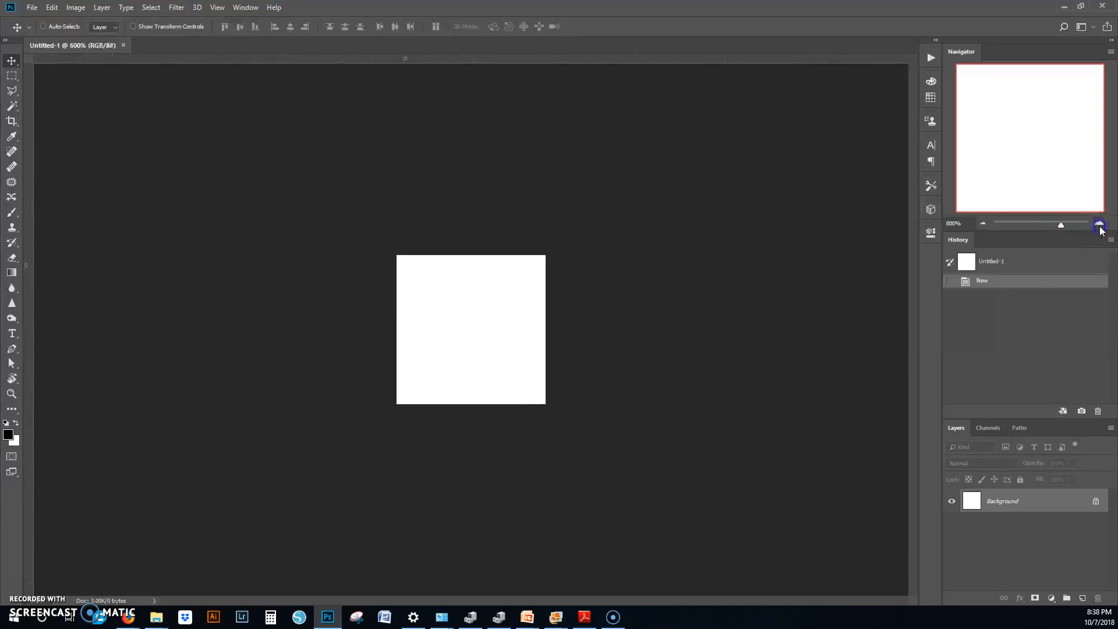
left_click(1098, 224)
left_click(1098, 224)
left_click(1099, 224)
left_click(1098, 225)
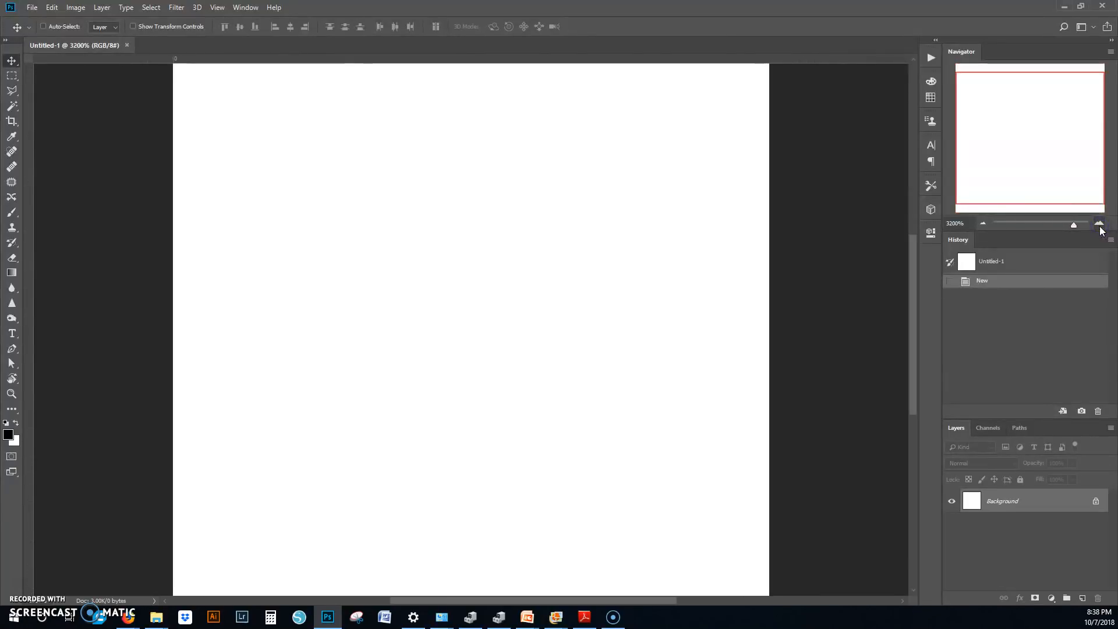
left_click(982, 222)
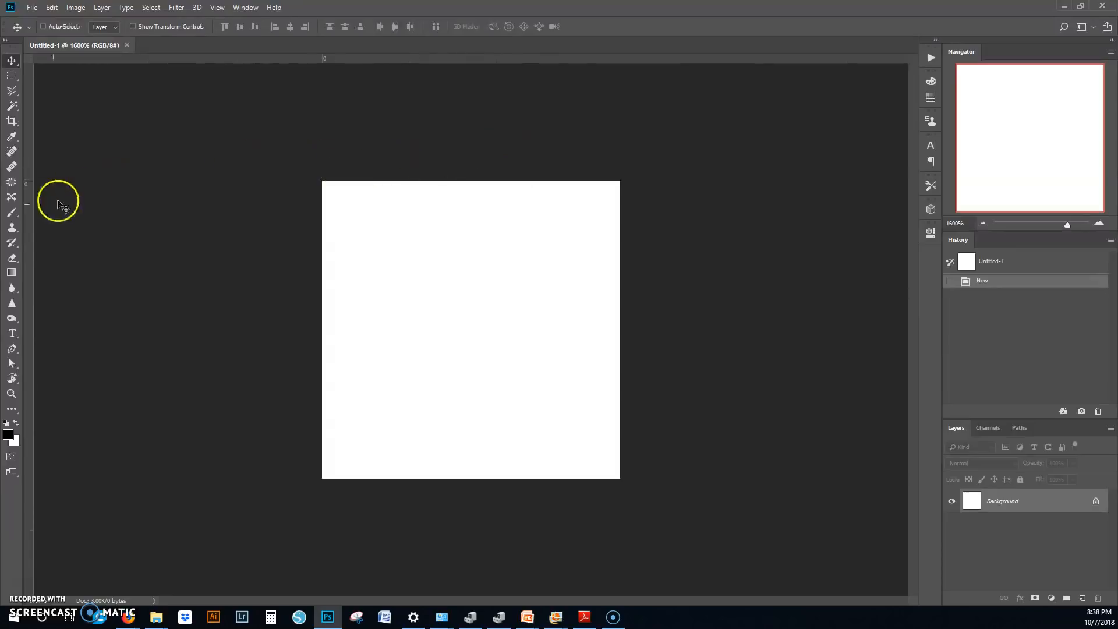
Step: Try the Brush tool at size 1 with scattered dabs and a freehand curvy stroke across the canvas
left_click(12, 212)
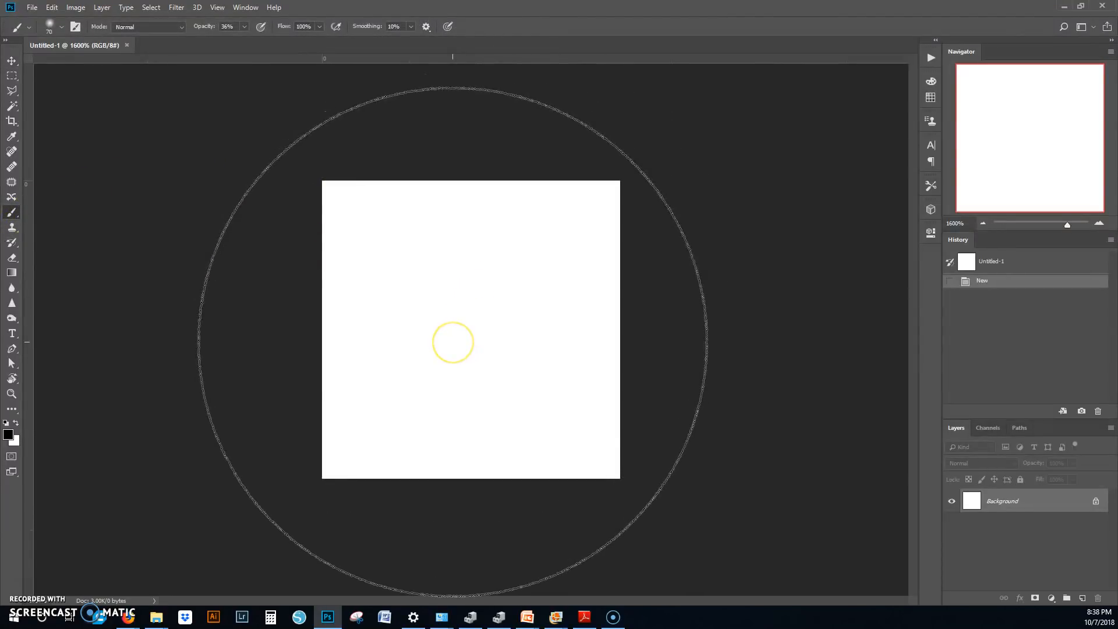
key("bracketleft")
key("bracketleft")
key("bracketleft")
key("bracketleft")
key("bracketleft")
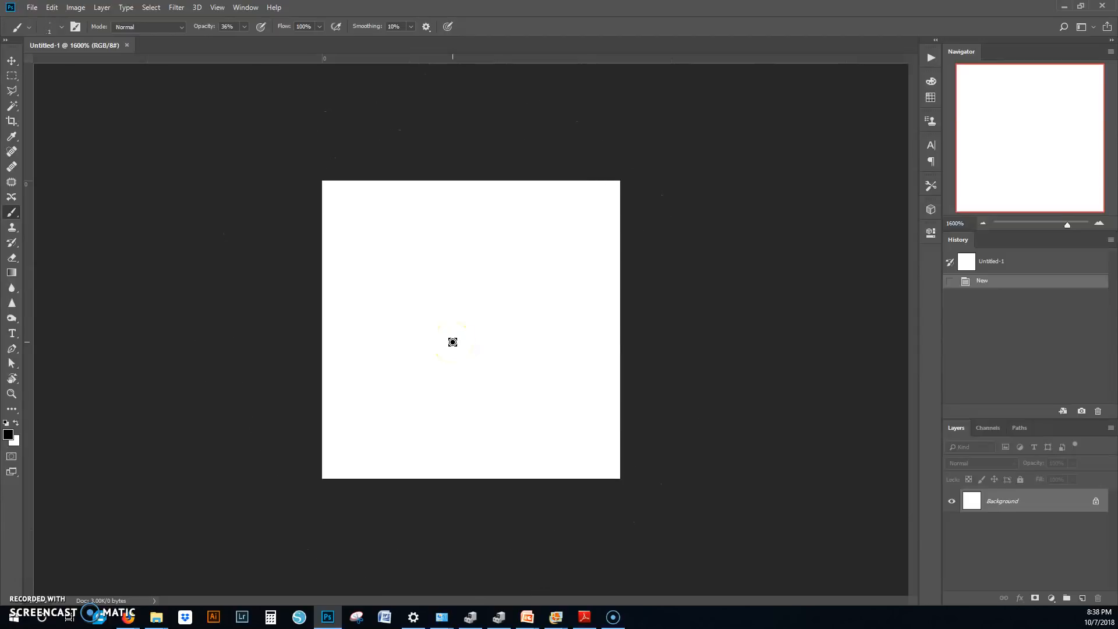
left_click(387, 255)
left_click(459, 256)
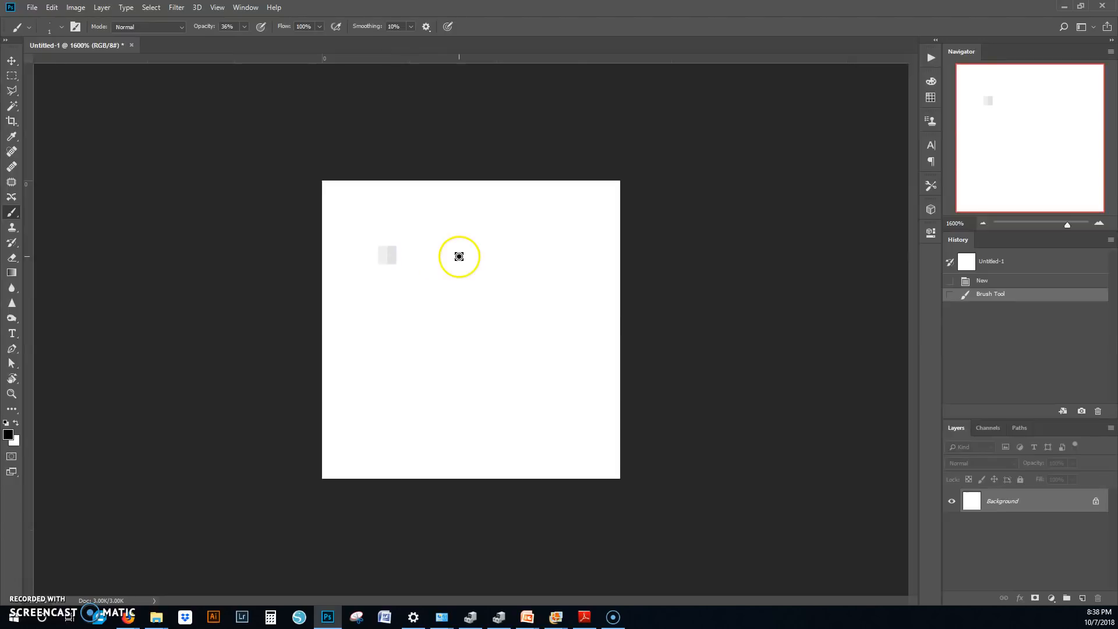
left_click(559, 267)
left_click(515, 298)
left_click(414, 320)
left_click(372, 308)
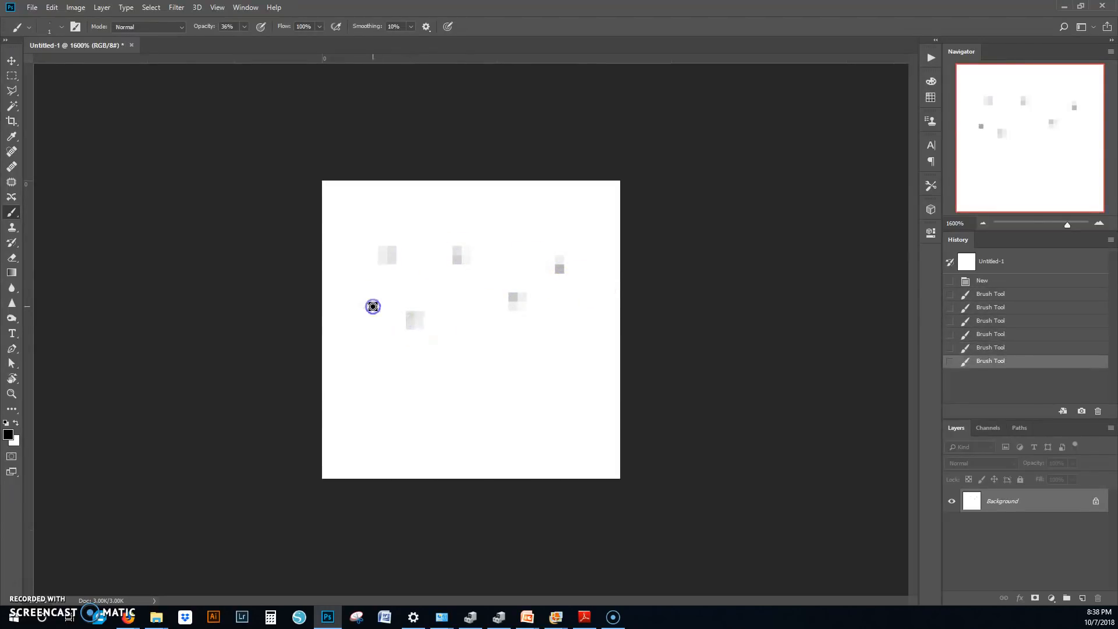
left_click(518, 231)
left_click(481, 369)
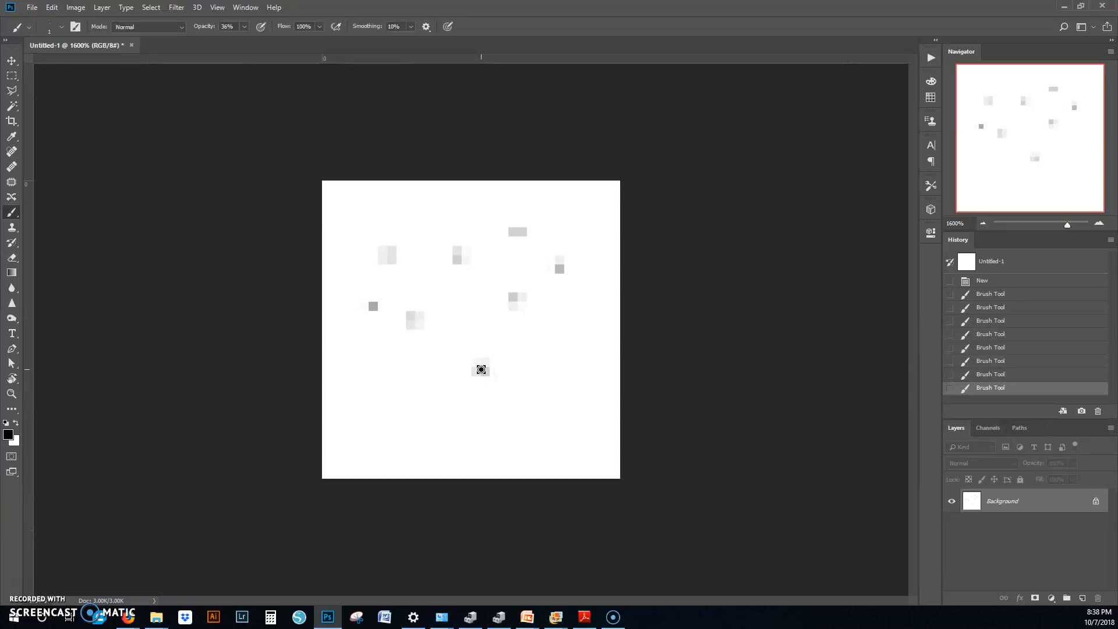
mouse_move(636, 252)
left_mouse_down()
mouse_move(483, 233)
mouse_move(526, 308)
mouse_move(505, 385)
mouse_move(367, 387)
mouse_move(394, 322)
mouse_move(380, 265)
mouse_move(500, 389)
mouse_move(517, 437)
left_mouse_up()
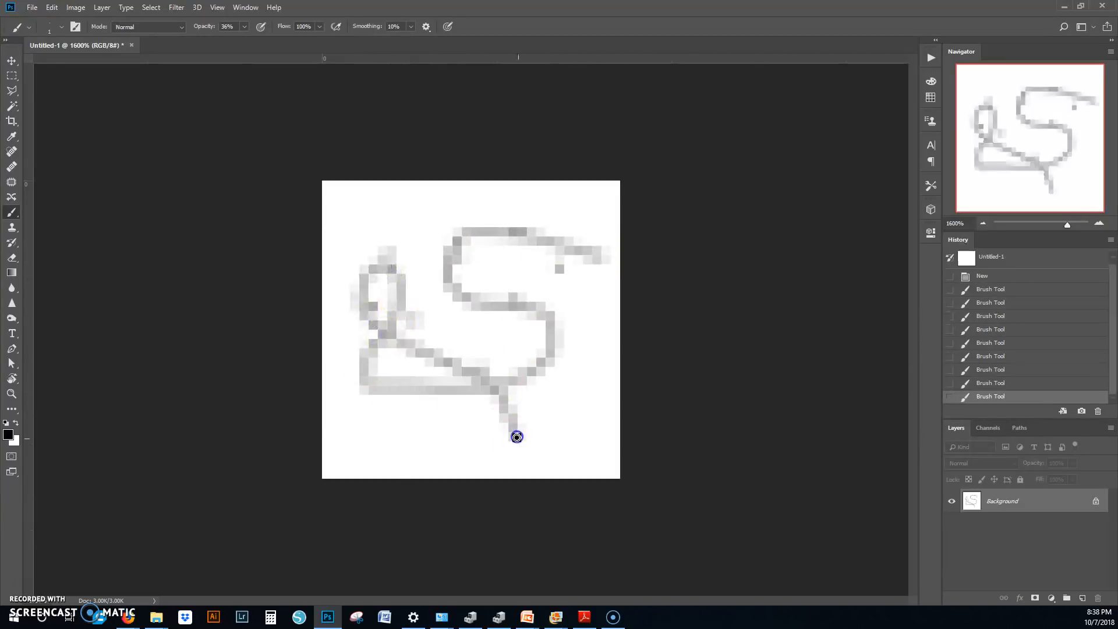
Step: Compare the canvas with and without the test brush strokes, and revert the document to its initial blank snapshot
left_click(1006, 259)
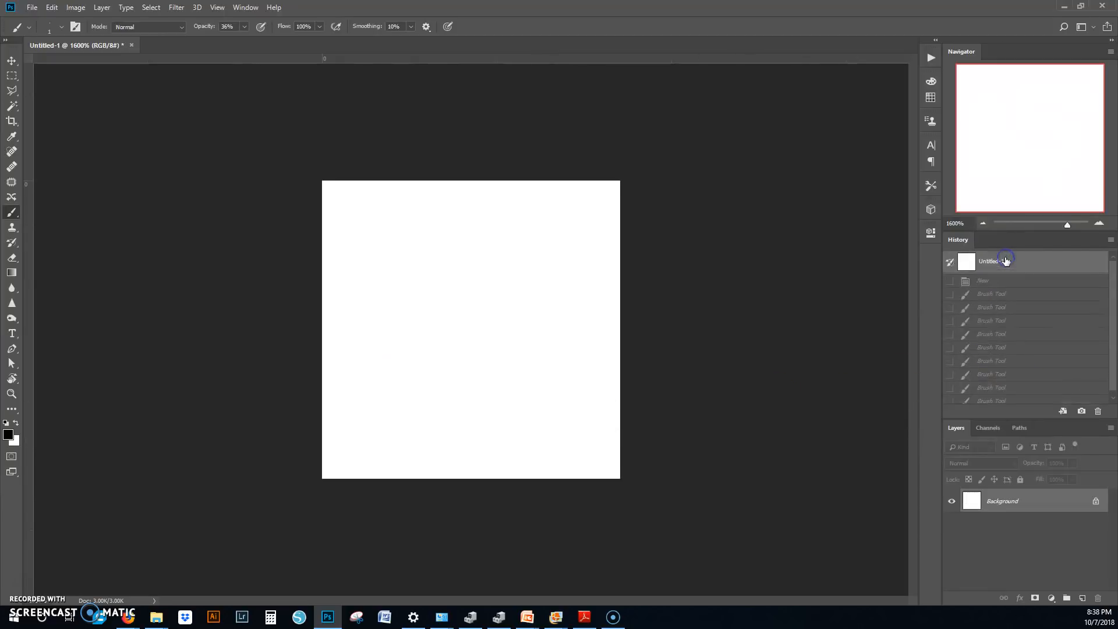
left_click(1039, 397)
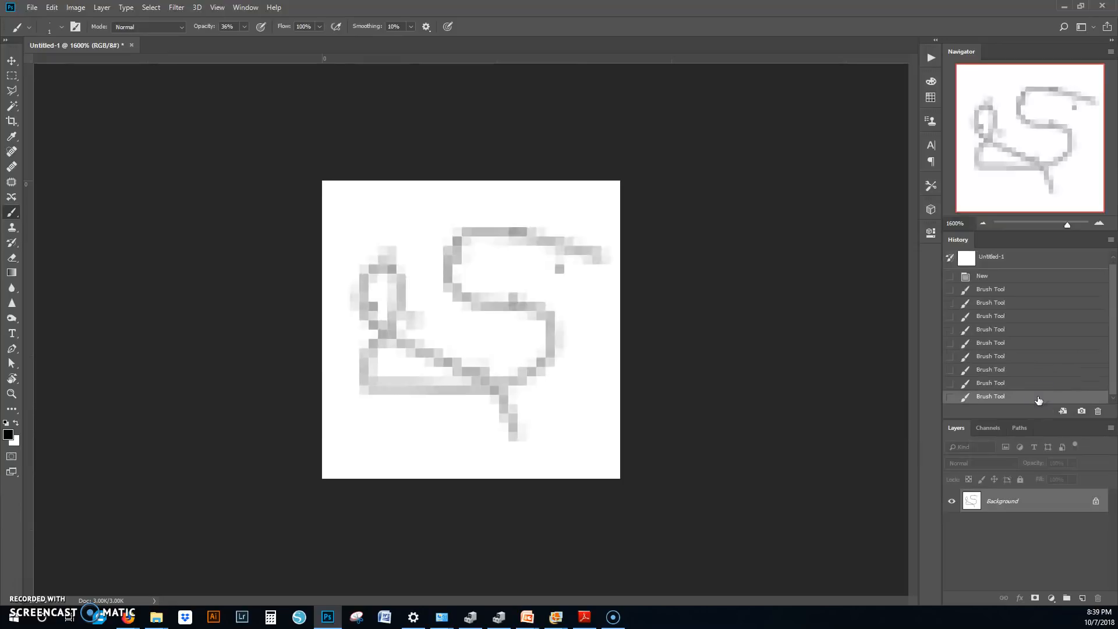
left_click(1018, 257)
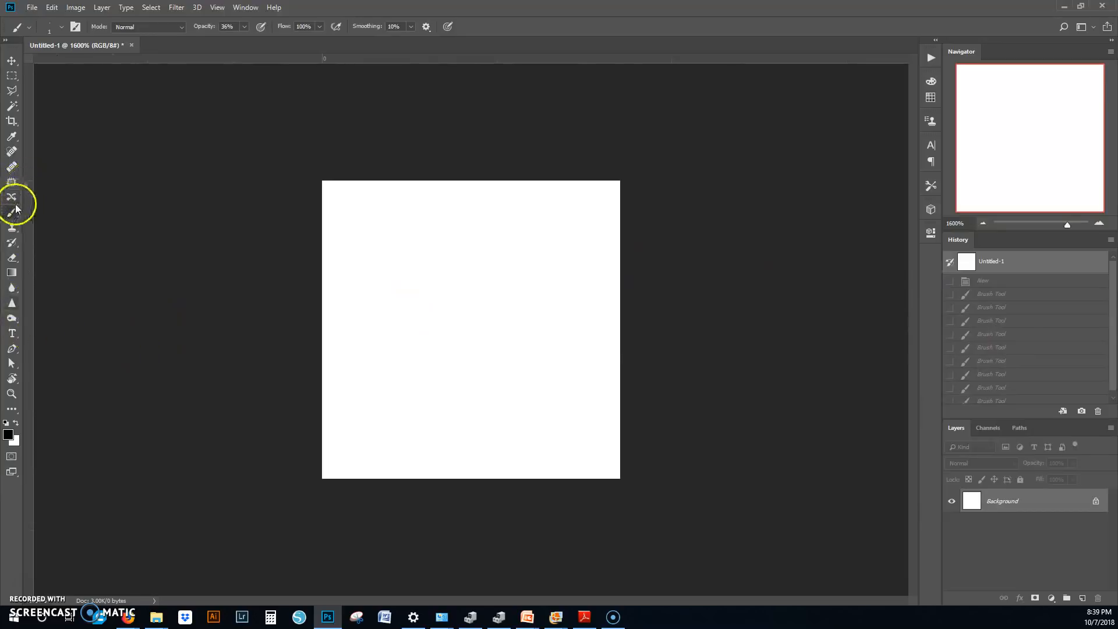
Step: Try the Pencil tool at size 1, placing seven separate black pixels on the canvas
left_click_drag(15, 219, 79, 226)
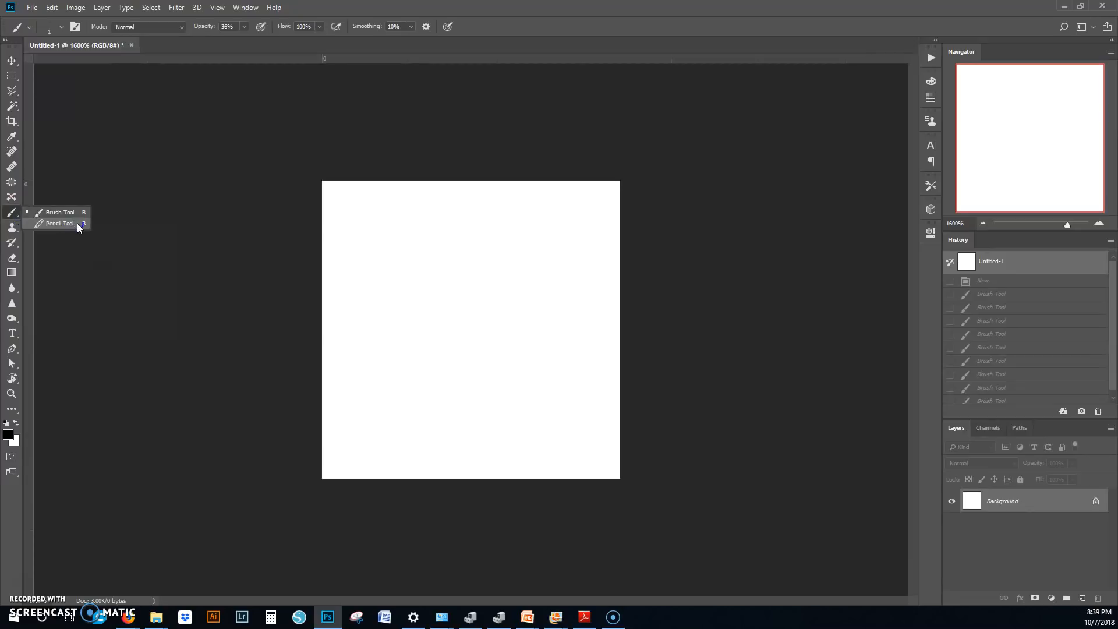
left_click_drag(79, 227, 77, 223)
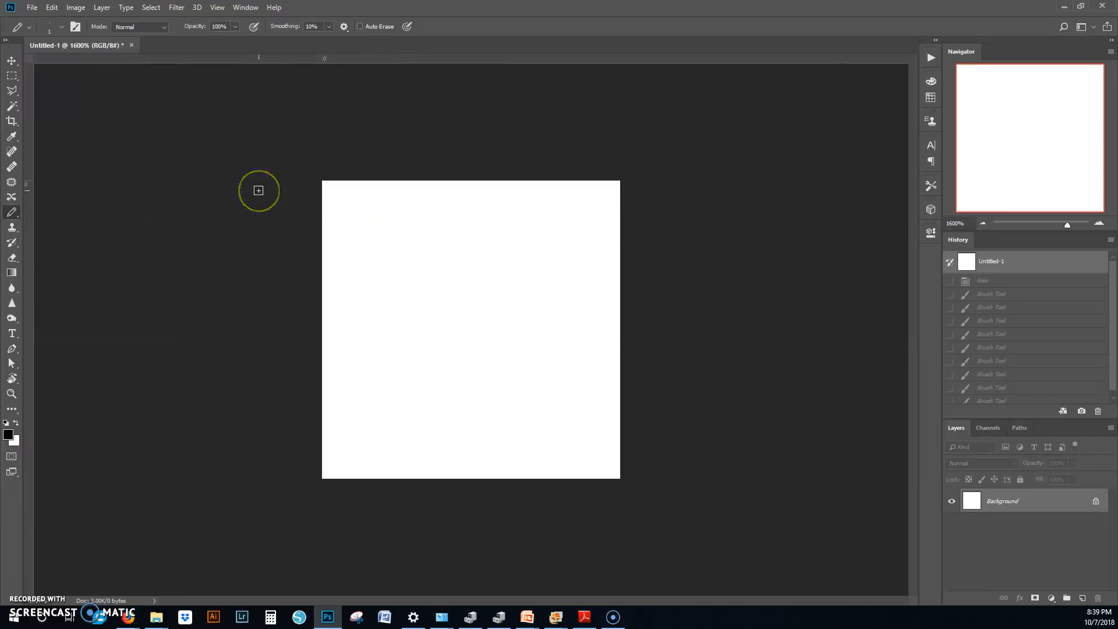
left_click(379, 233)
left_click(410, 232)
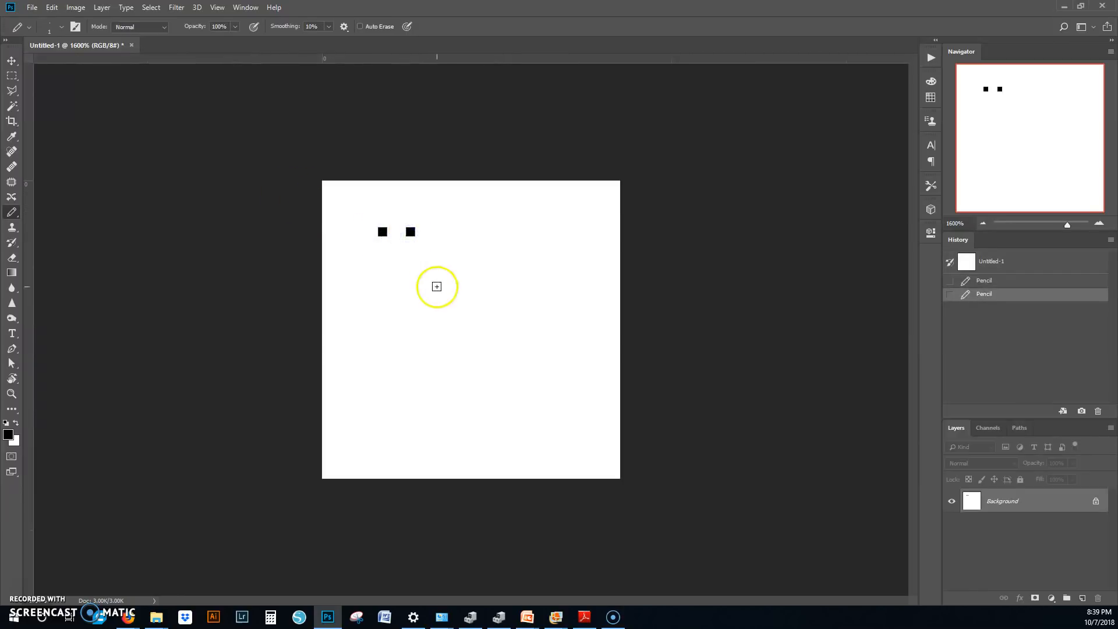
left_click(438, 287)
left_click(504, 299)
left_click(523, 232)
left_click(560, 372)
left_click(439, 371)
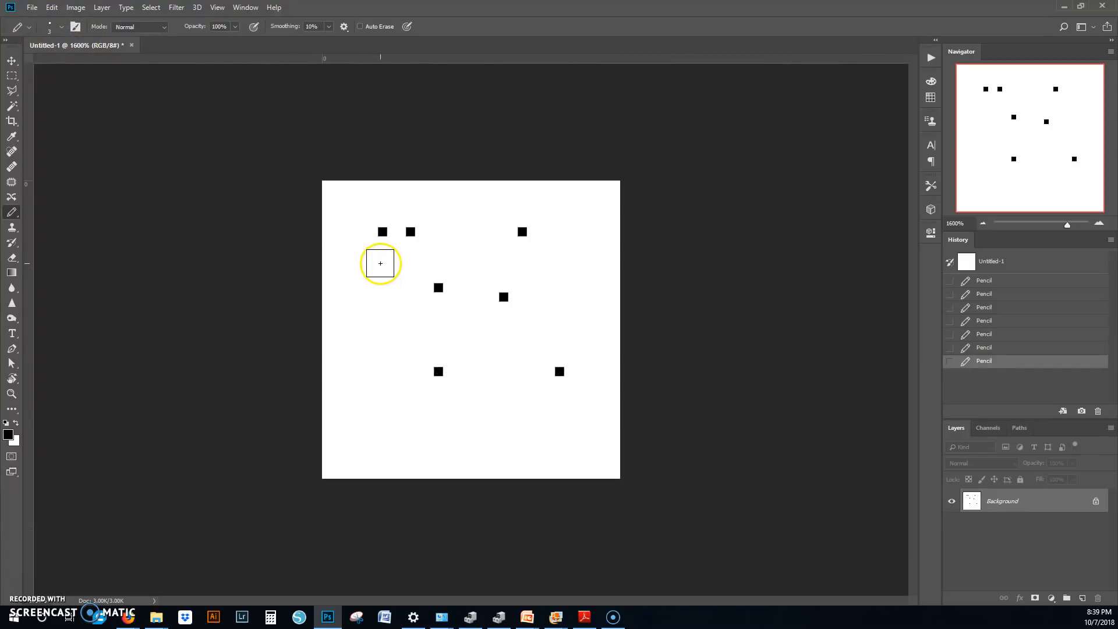
Step: Place four black squares with the Pencil tool at size 3, and revert the document to its initial blank snapshot
left_click(380, 264)
left_click(532, 269)
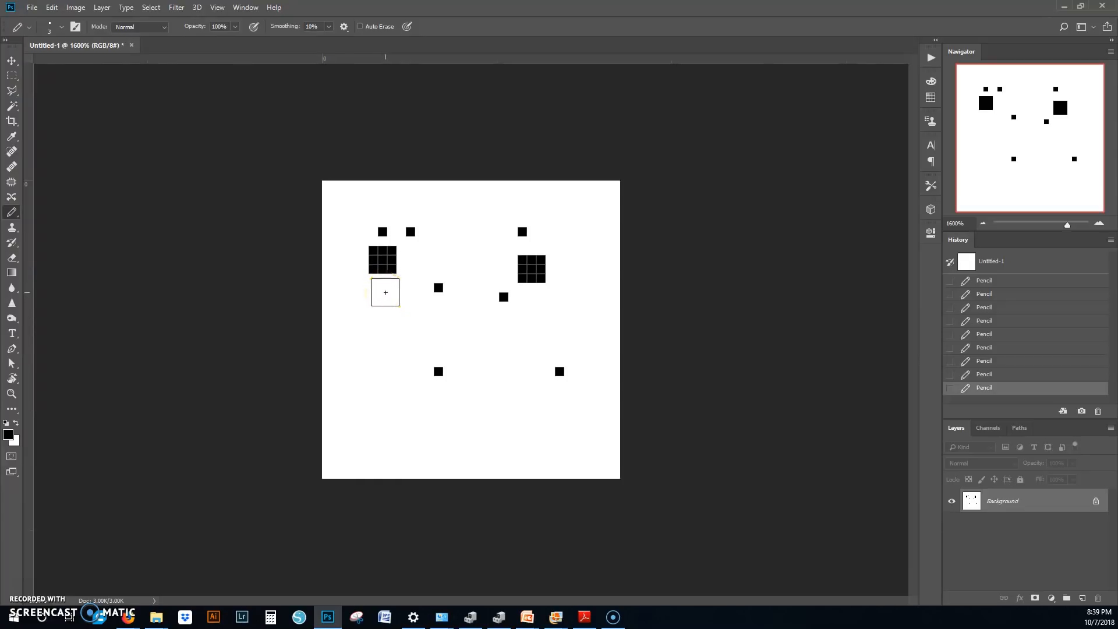
left_click(386, 296)
left_click(390, 297)
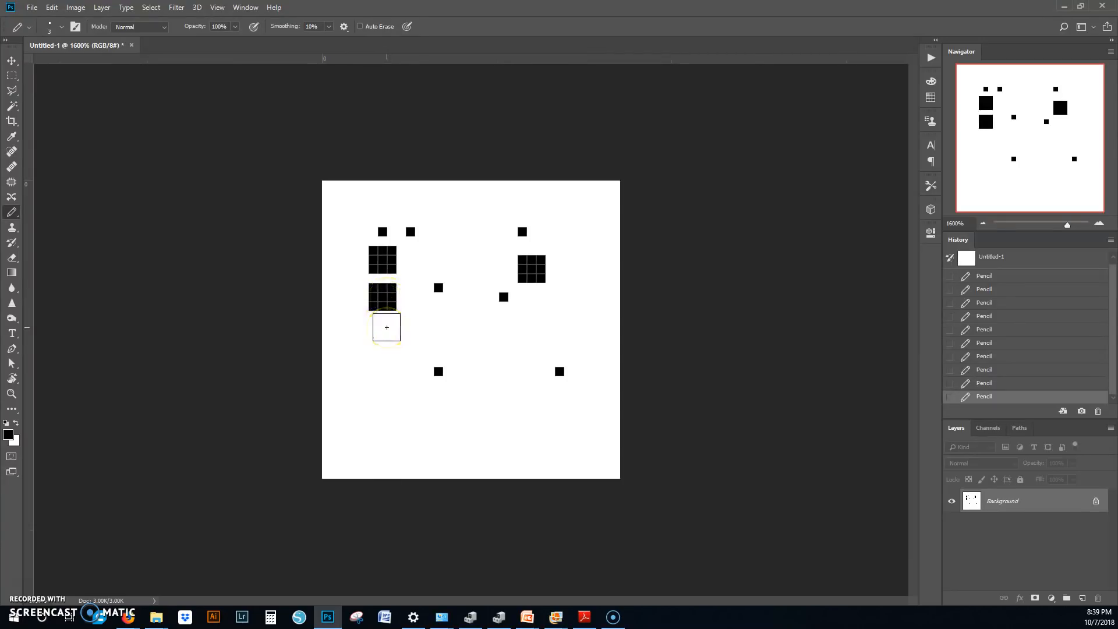
left_click(387, 327)
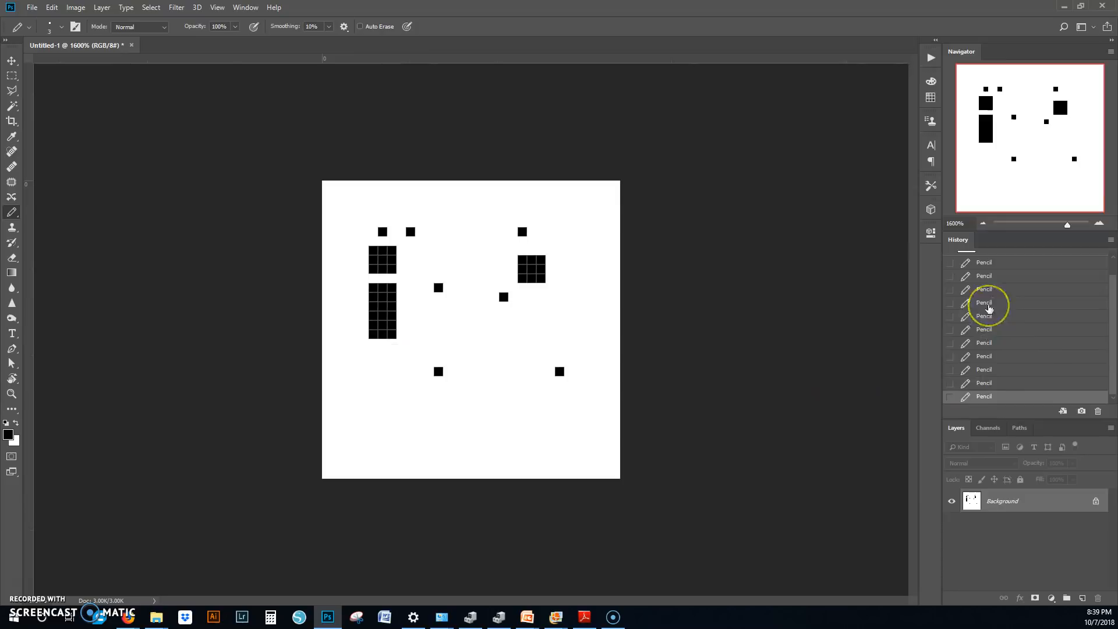
scroll(1024, 314, "up", 5)
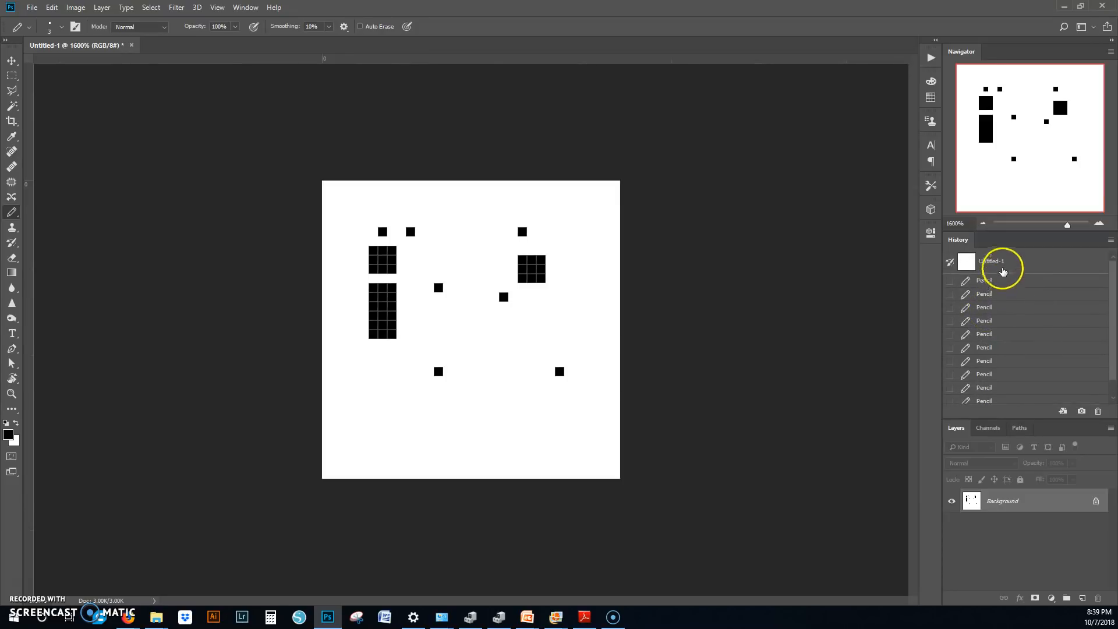
left_click(1009, 264)
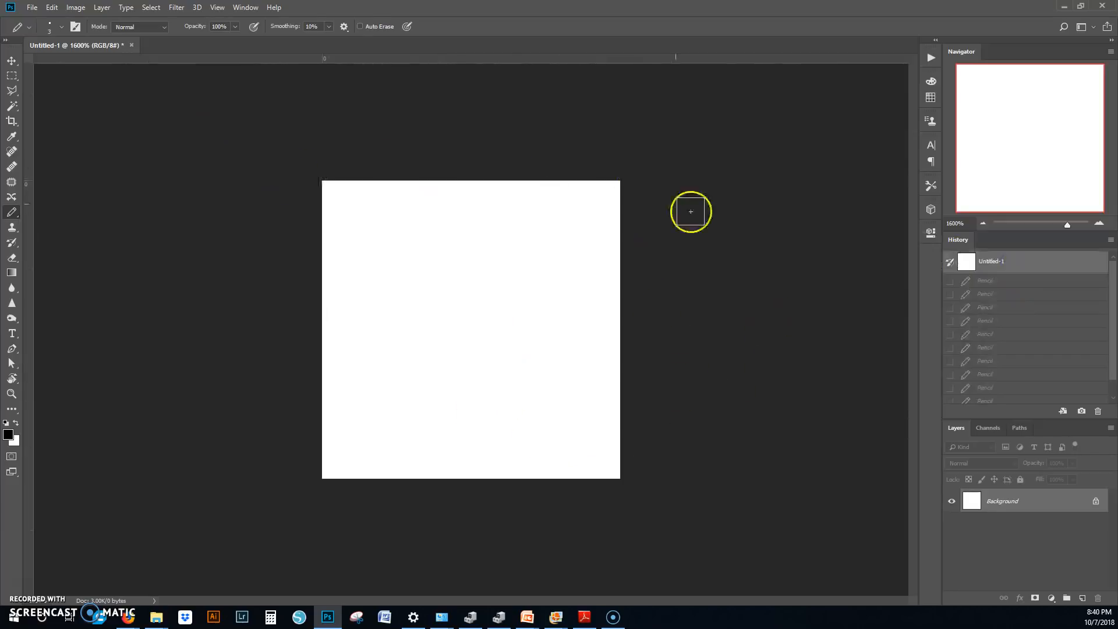
Step: Show the grid over the blank canvas
left_click(219, 7)
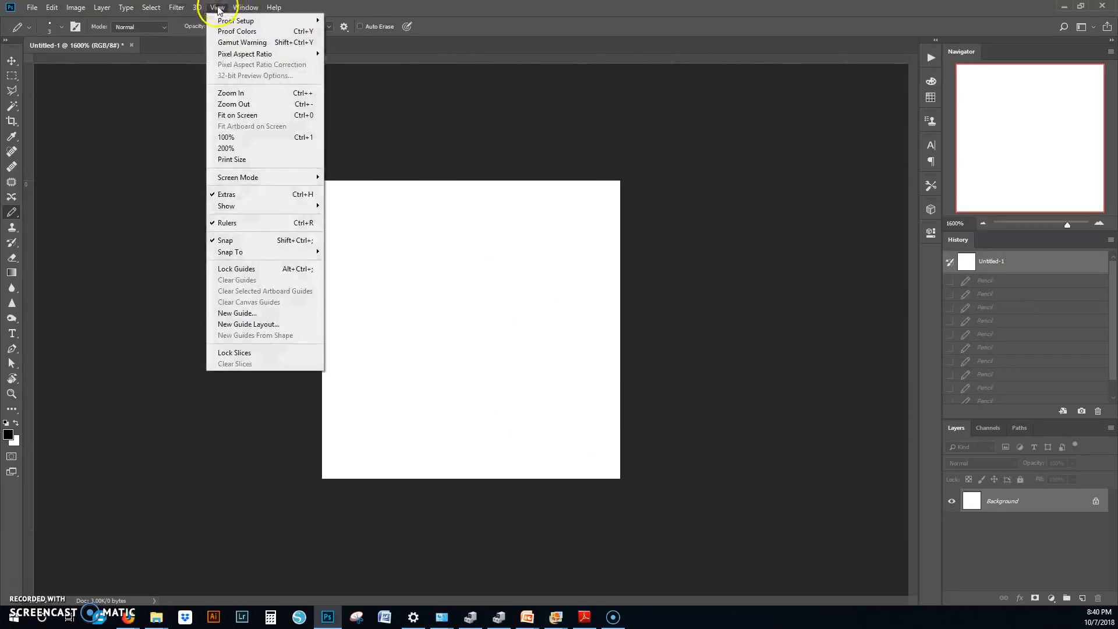
mouse_move(281, 211)
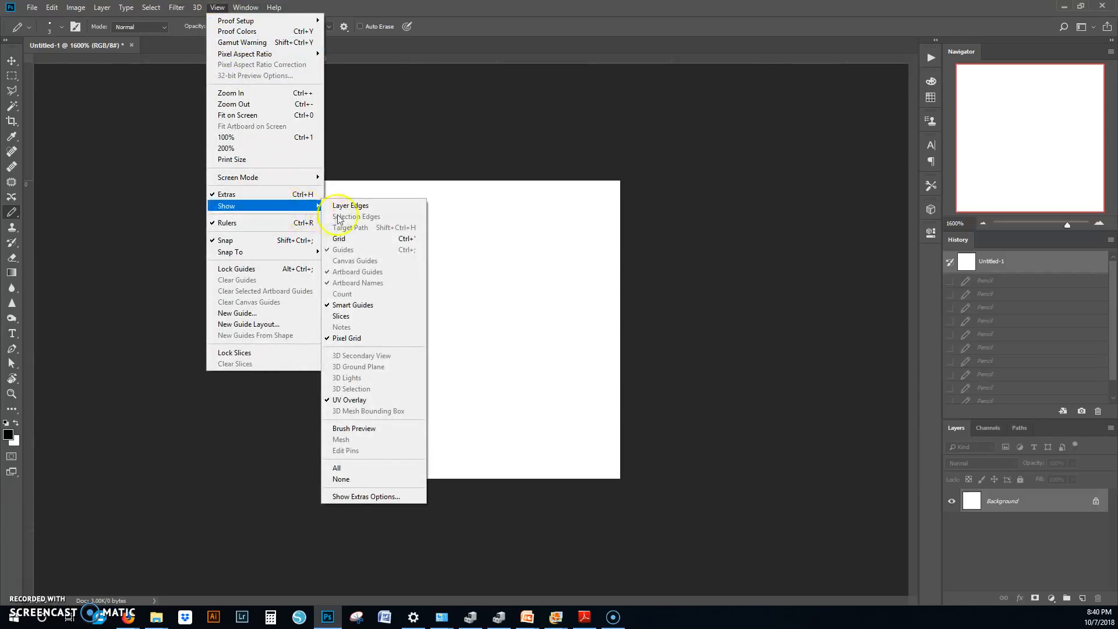
left_click(347, 243)
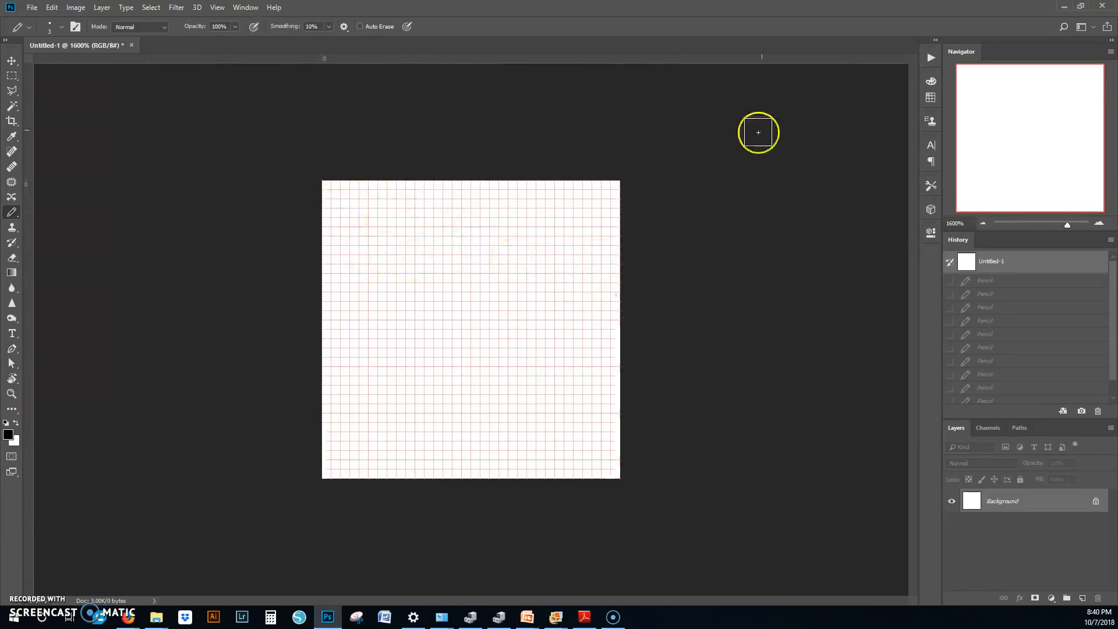
Step: In the Guides, Grid & Slices preferences, specify a gridline every 5 pixels with 5 subdivisions
left_click(72, 8)
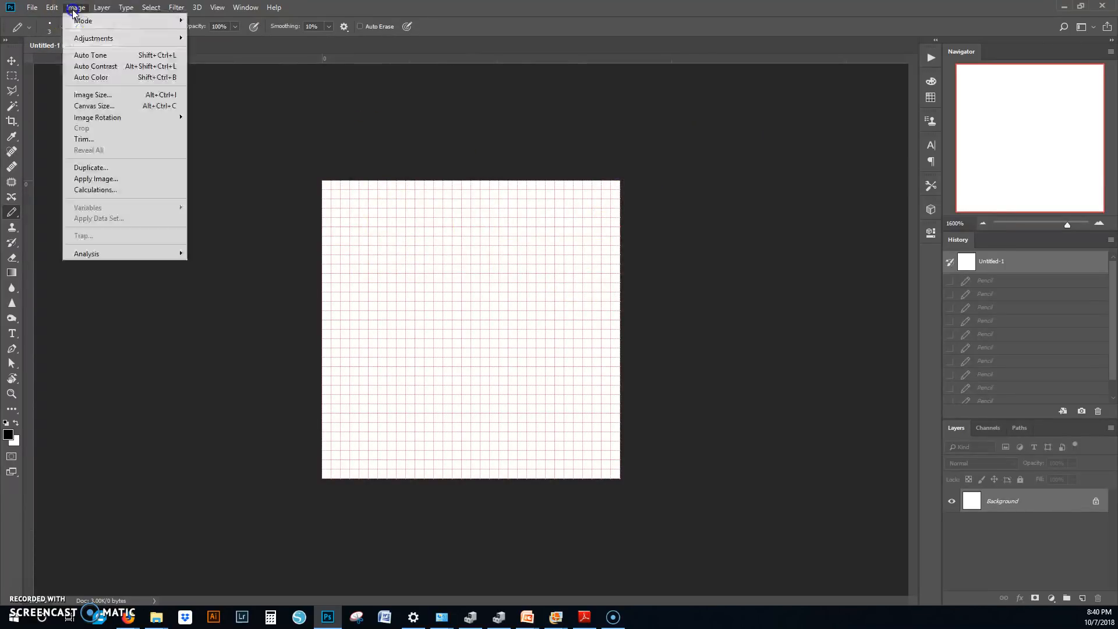
mouse_move(53, 9)
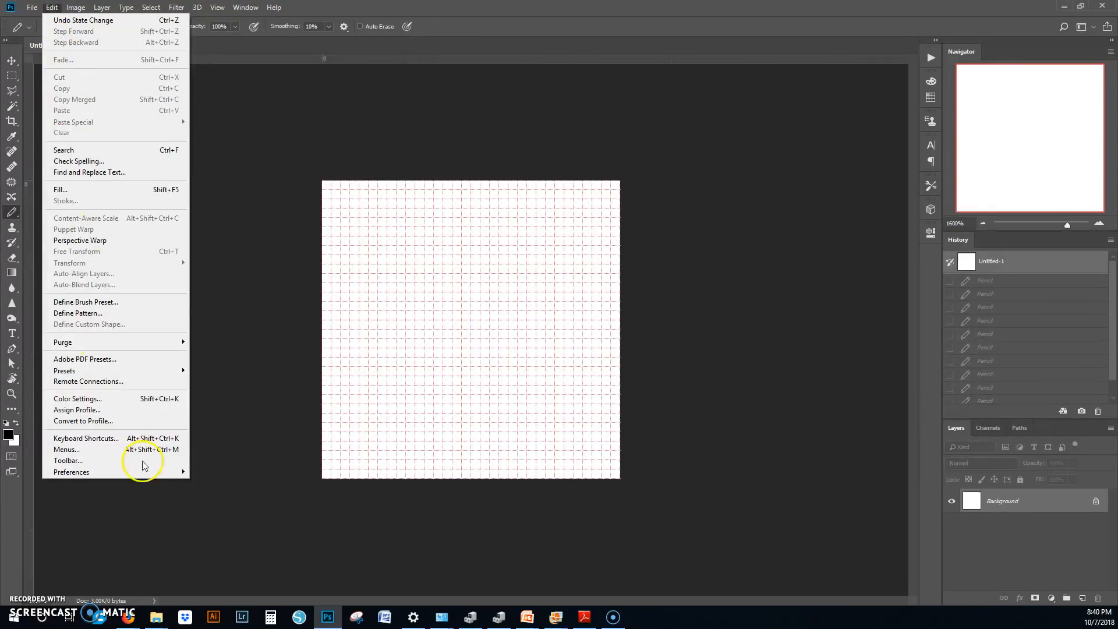
mouse_move(160, 472)
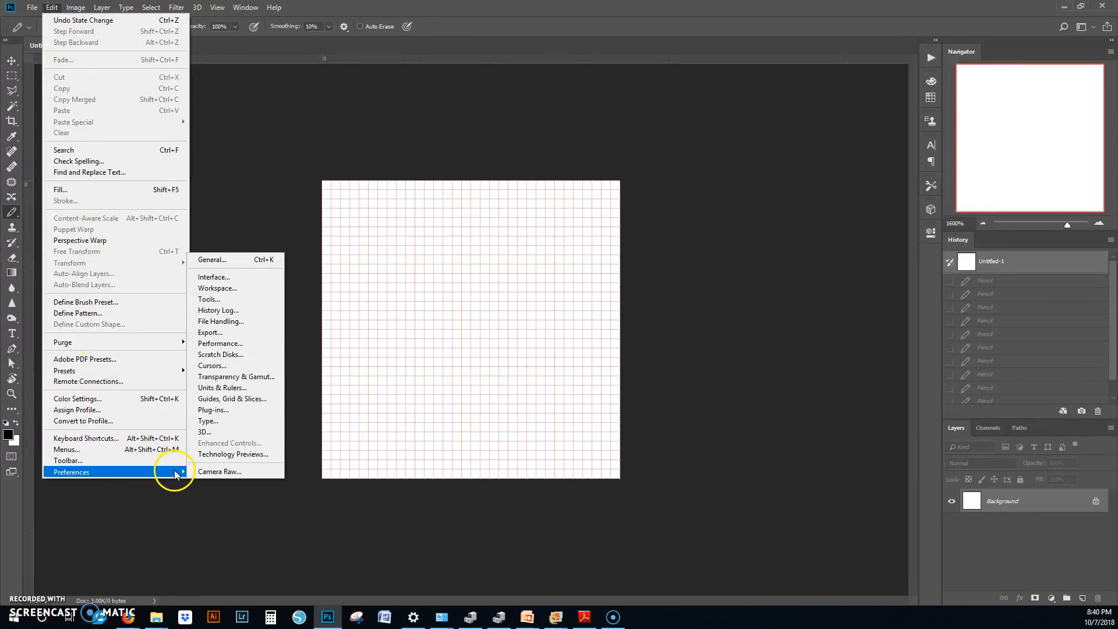
left_click(259, 399)
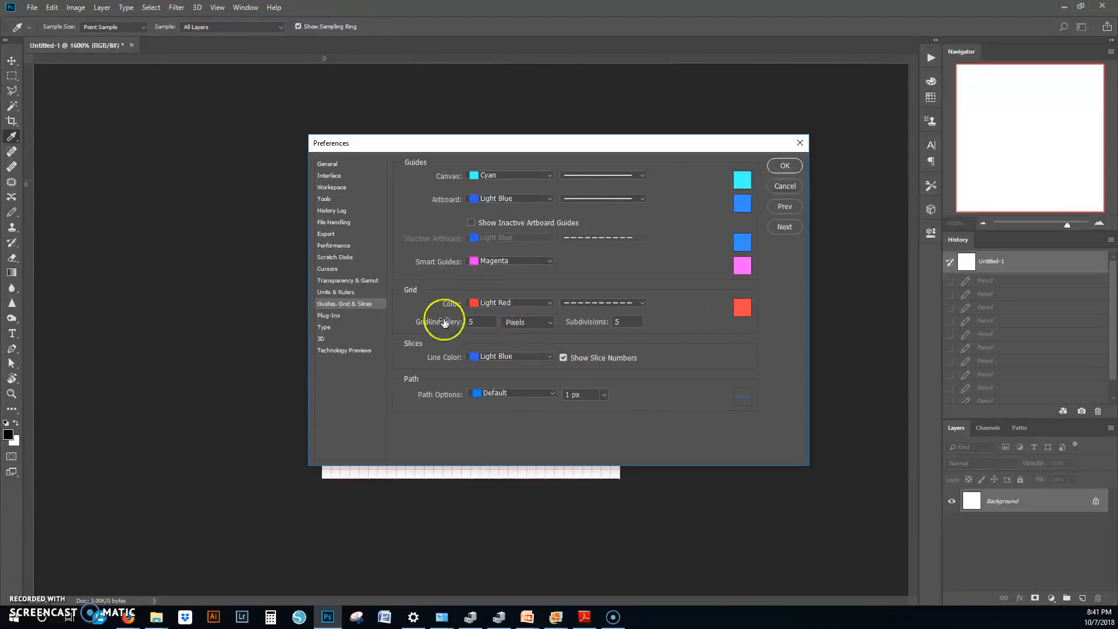
left_click(524, 322)
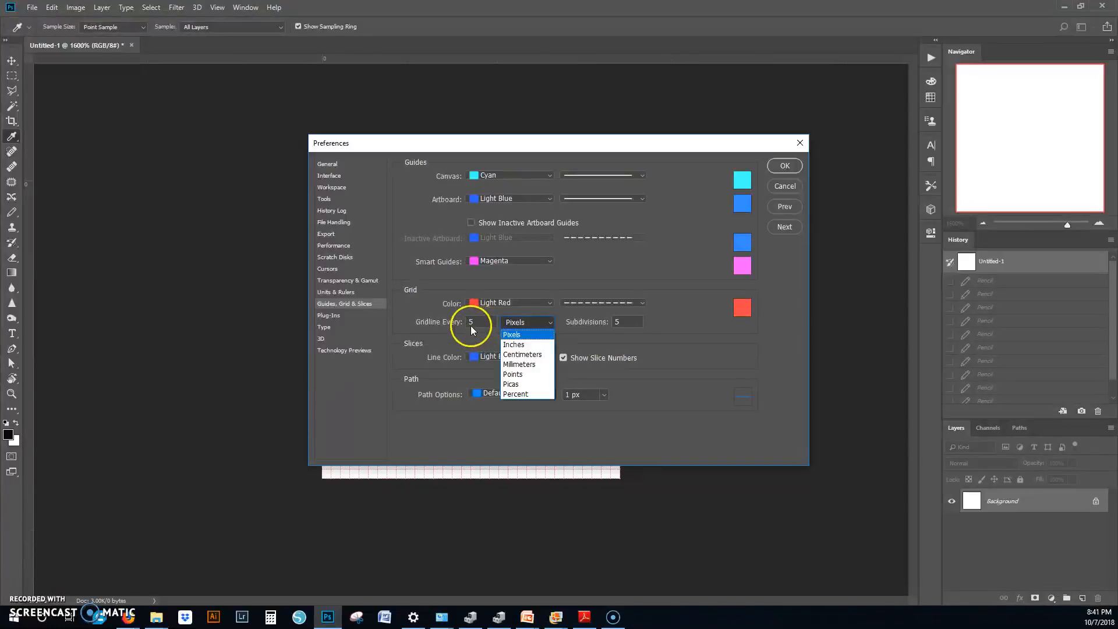
left_click(523, 333)
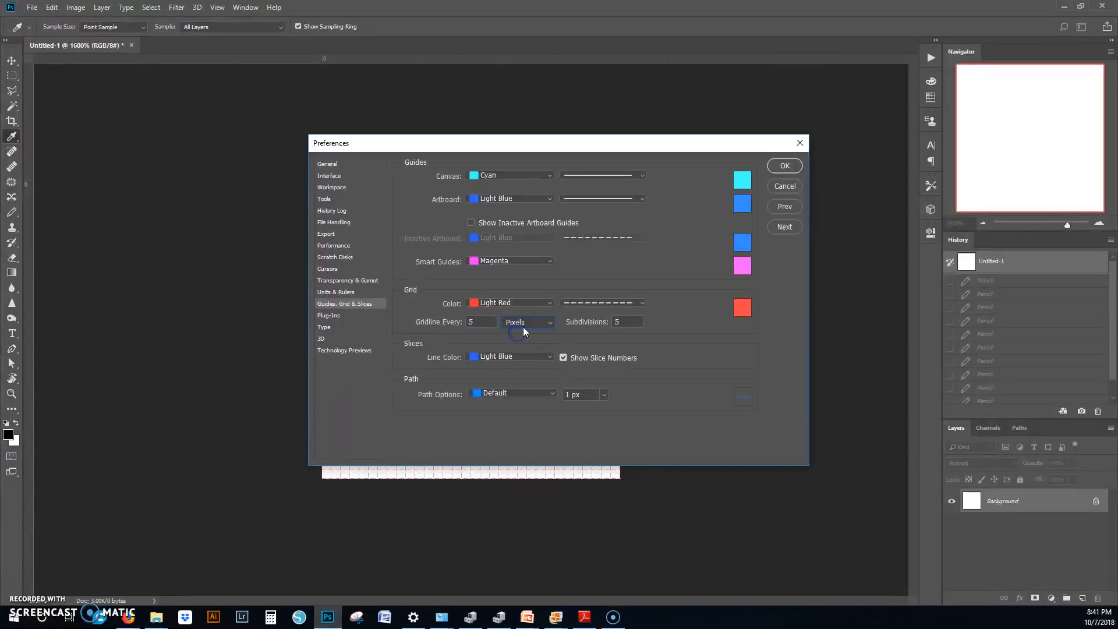
left_click(487, 321)
left_click(621, 321)
Step: Try Light Blue, Yellow and Magenta as the grid color, and restore Light Red
left_click(548, 303)
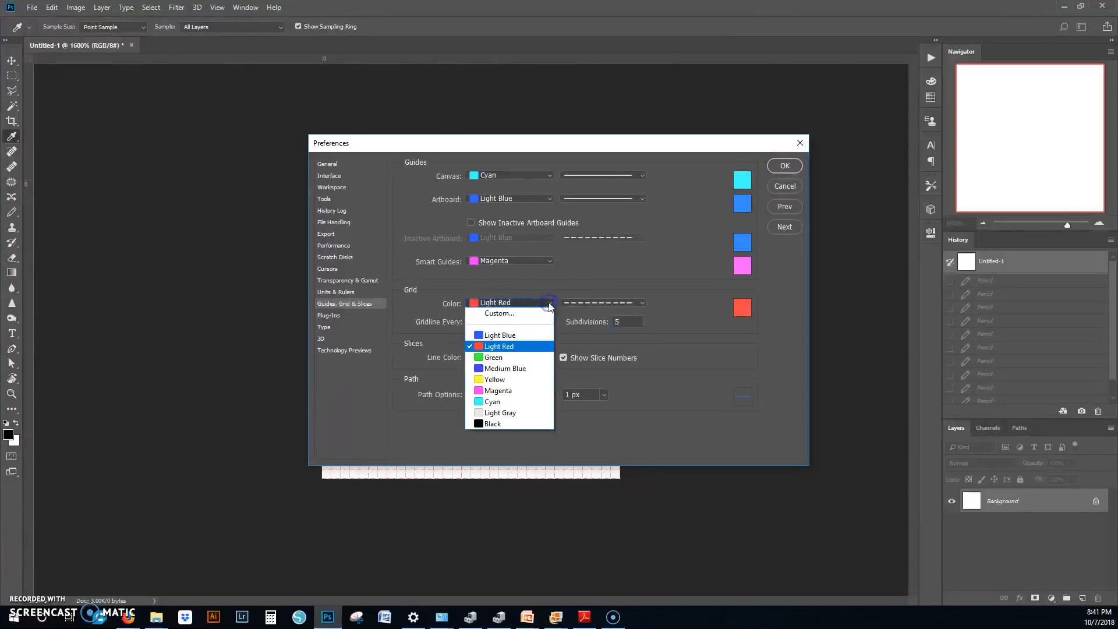
left_click(505, 335)
left_click_drag(521, 150, 732, 137)
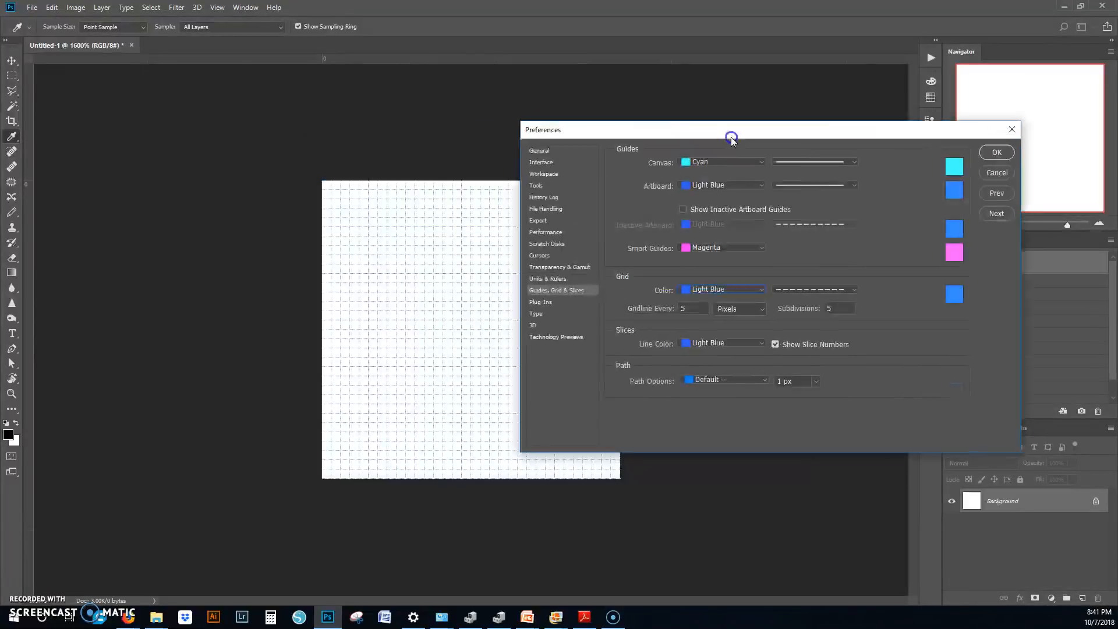
left_click(737, 289)
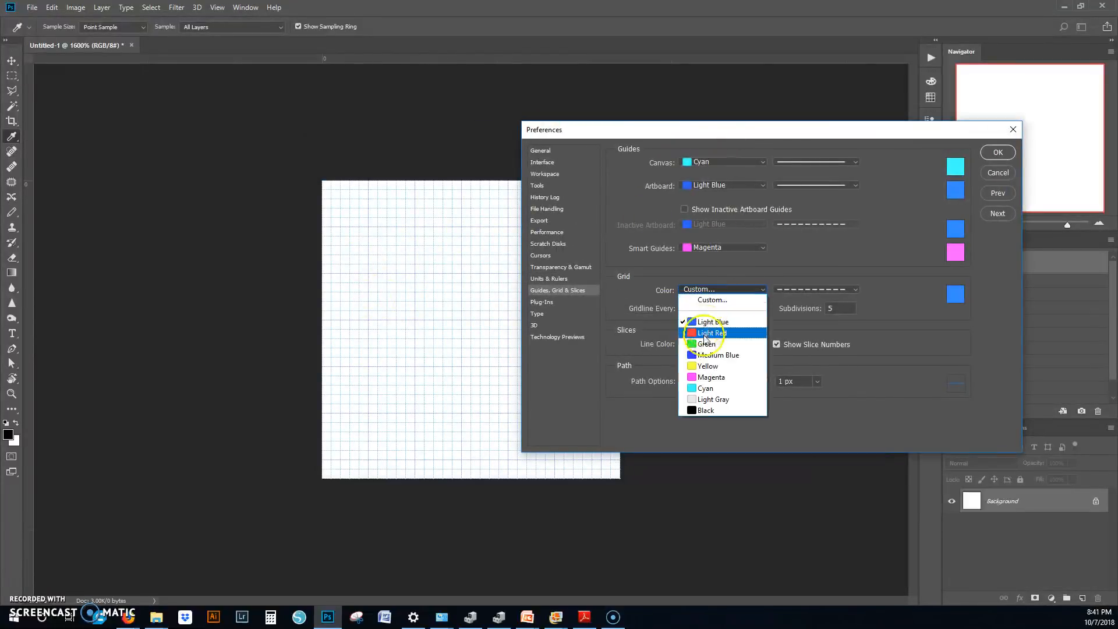
left_click(704, 364)
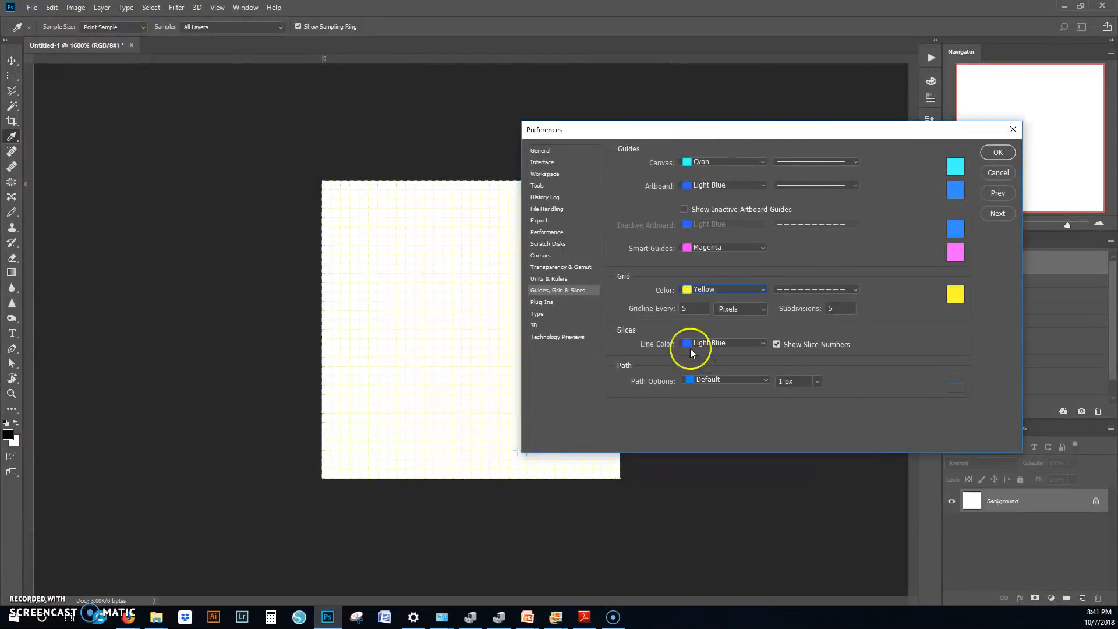
left_click(726, 292)
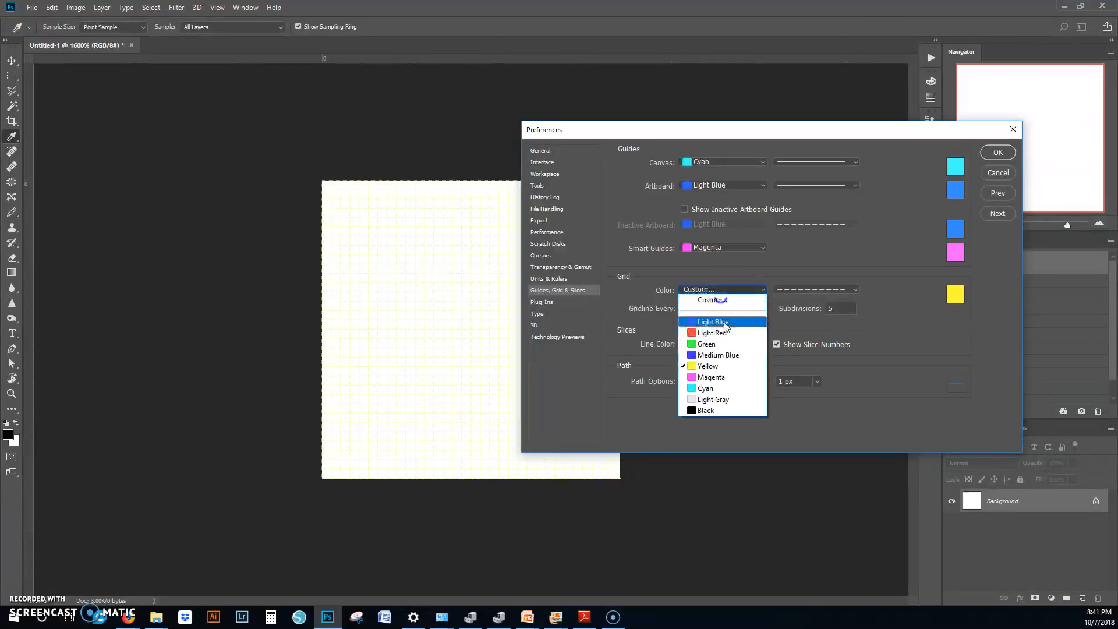
left_click(720, 377)
left_click(720, 290)
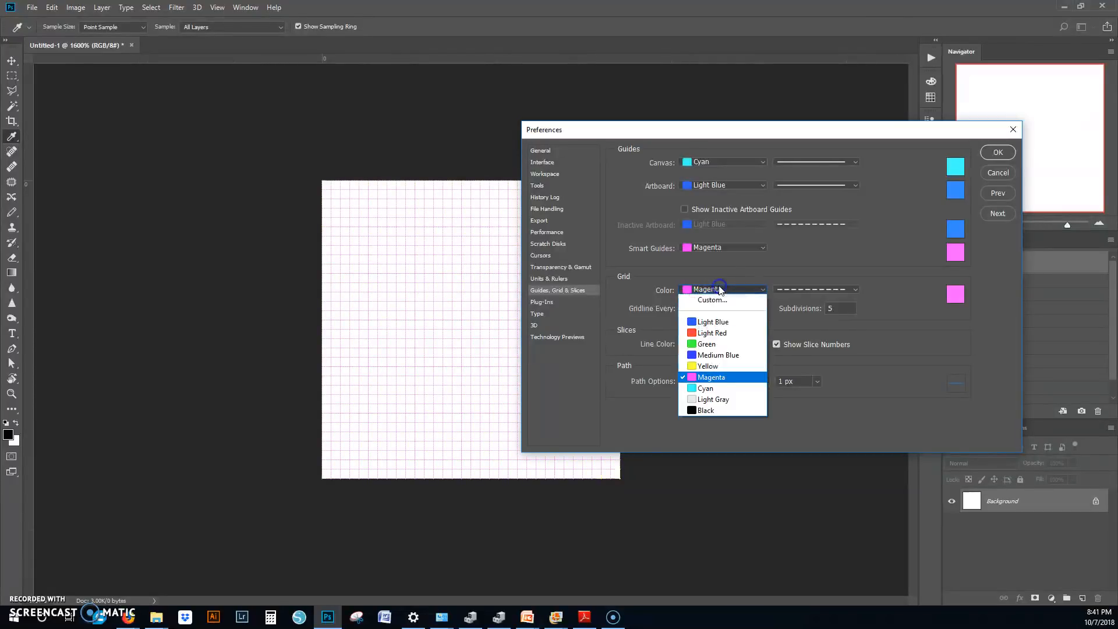
left_click(718, 328)
Step: Try a custom pale pink grid color, daa5a6, and cancel the color choice
left_click(726, 290)
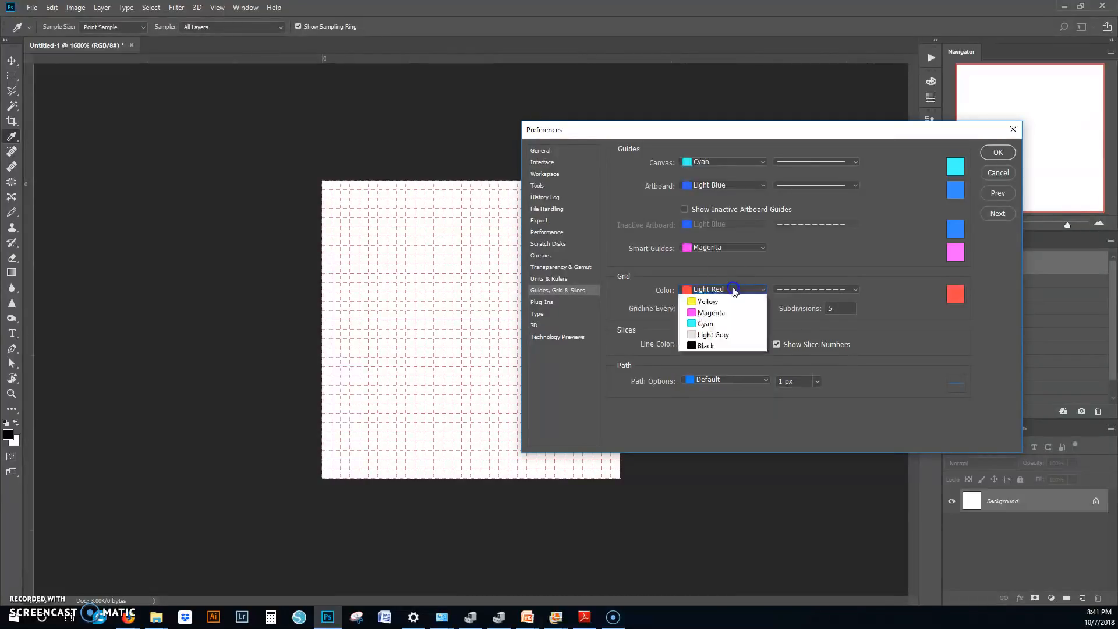
left_click(726, 298)
mouse_move(772, 402)
left_mouse_down()
mouse_move(754, 444)
mouse_move(754, 379)
mouse_move(742, 379)
left_mouse_up()
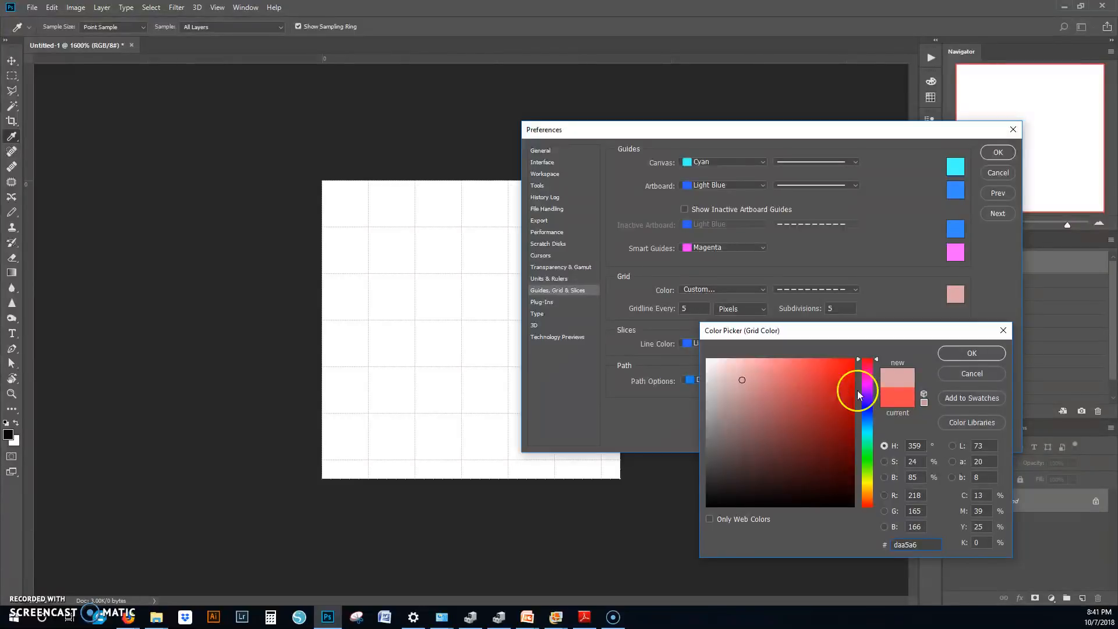
left_click(970, 374)
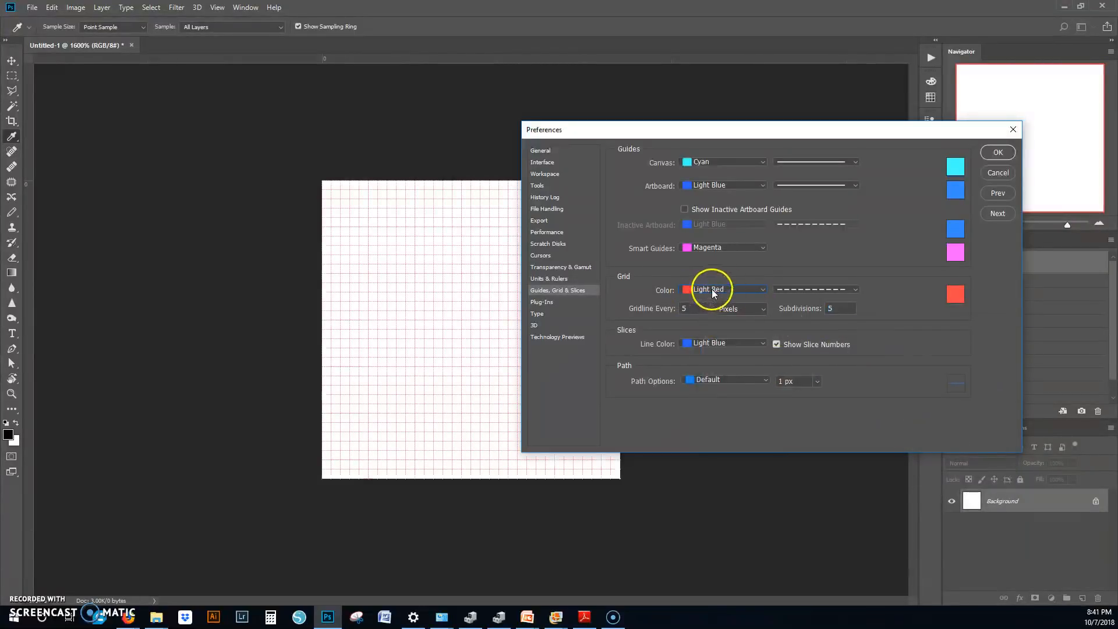
Step: Compare the other grid line styles, including solid, return to dashed lines, and apply the preferences
left_click(794, 293)
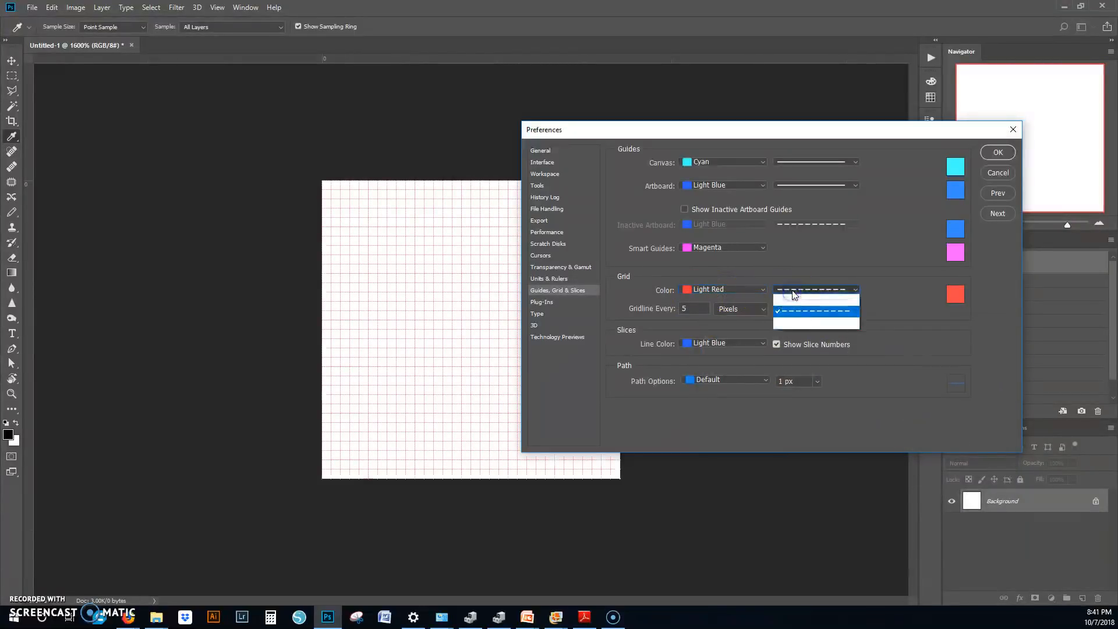
left_click(800, 300)
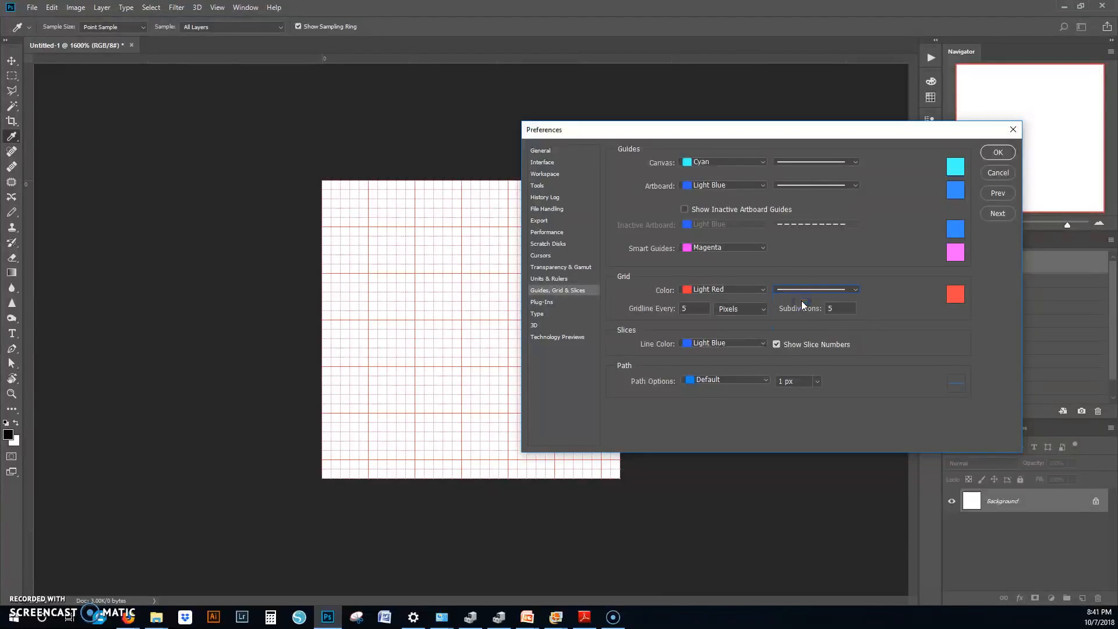
left_click(807, 290)
left_click(800, 322)
left_click(809, 289)
left_click(800, 311)
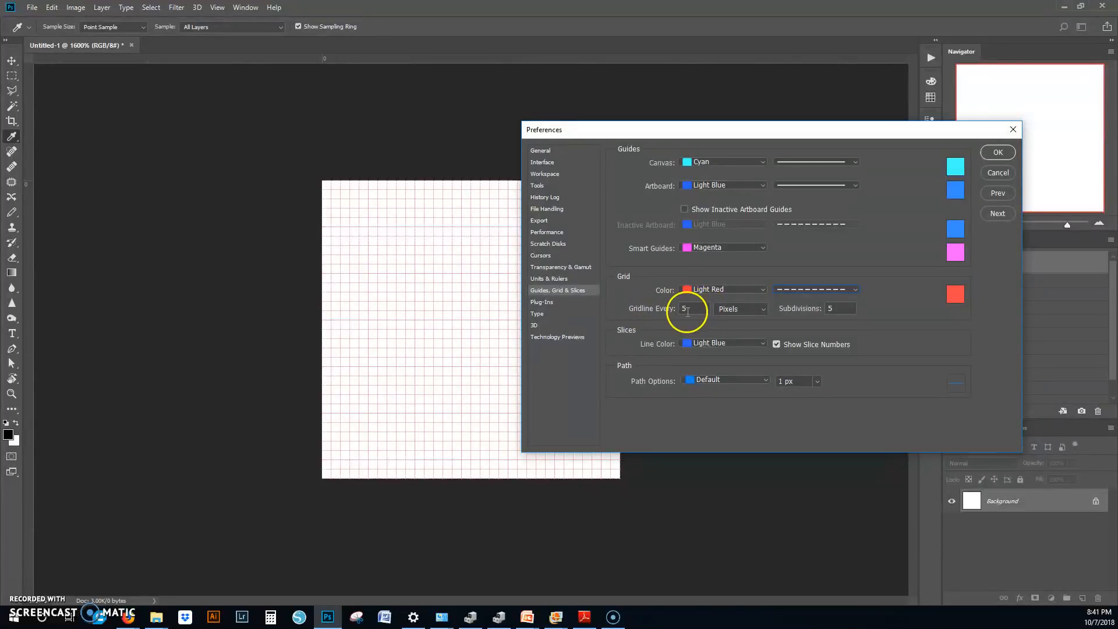
left_click(998, 152)
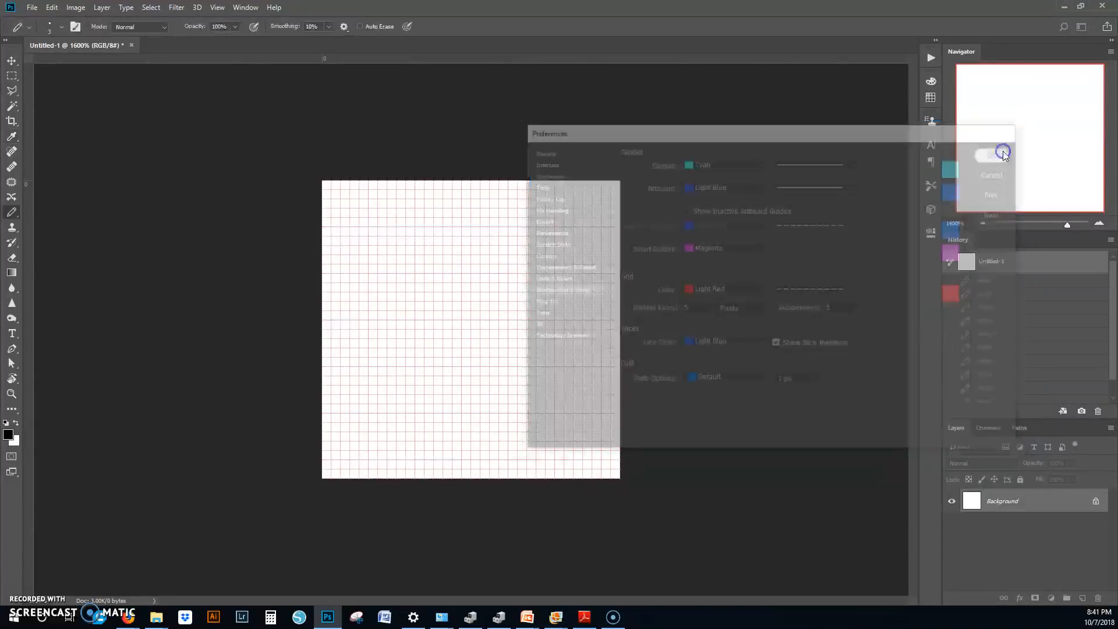
Step: Set the Pencil to size 1, test a four-pixel black row on the grid, and revert to the initial blank snapshot
key("b")
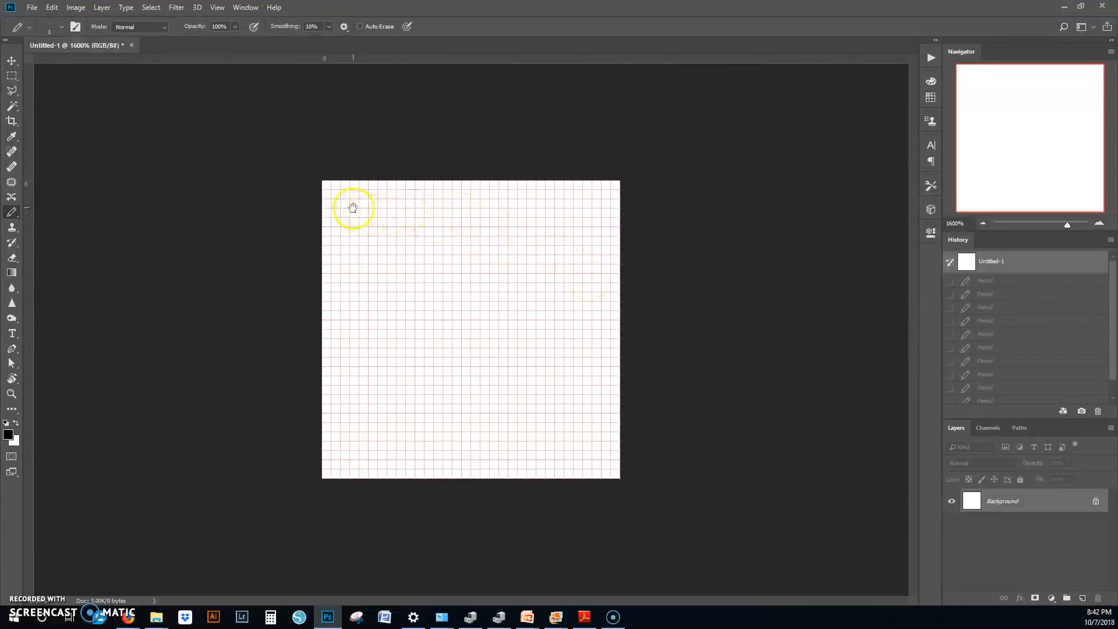
left_click_drag(350, 194, 388, 193)
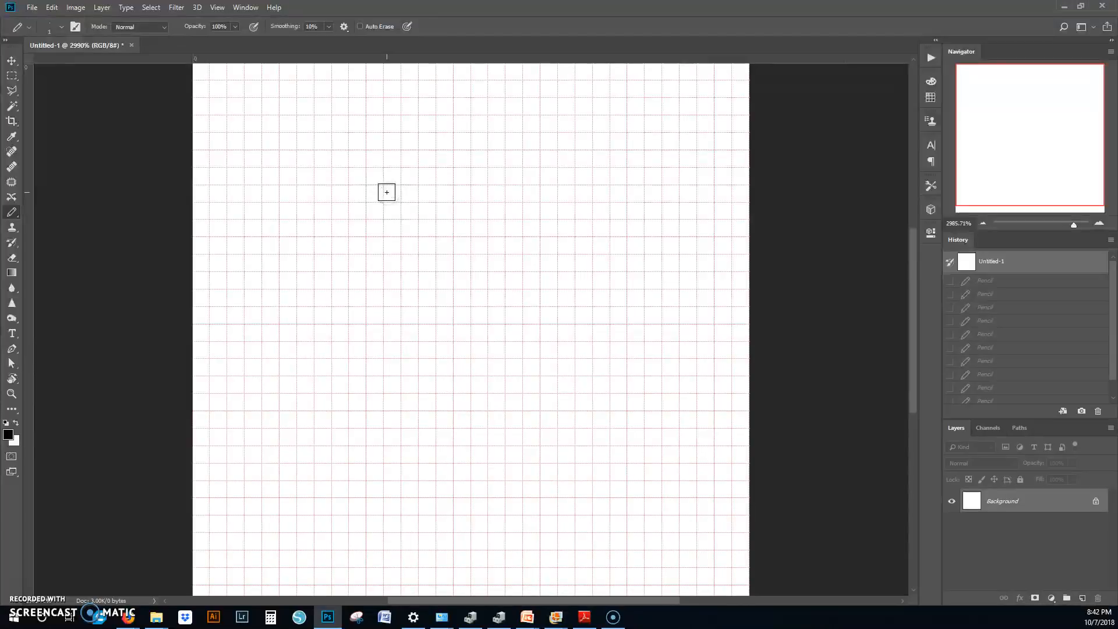
left_click(387, 192)
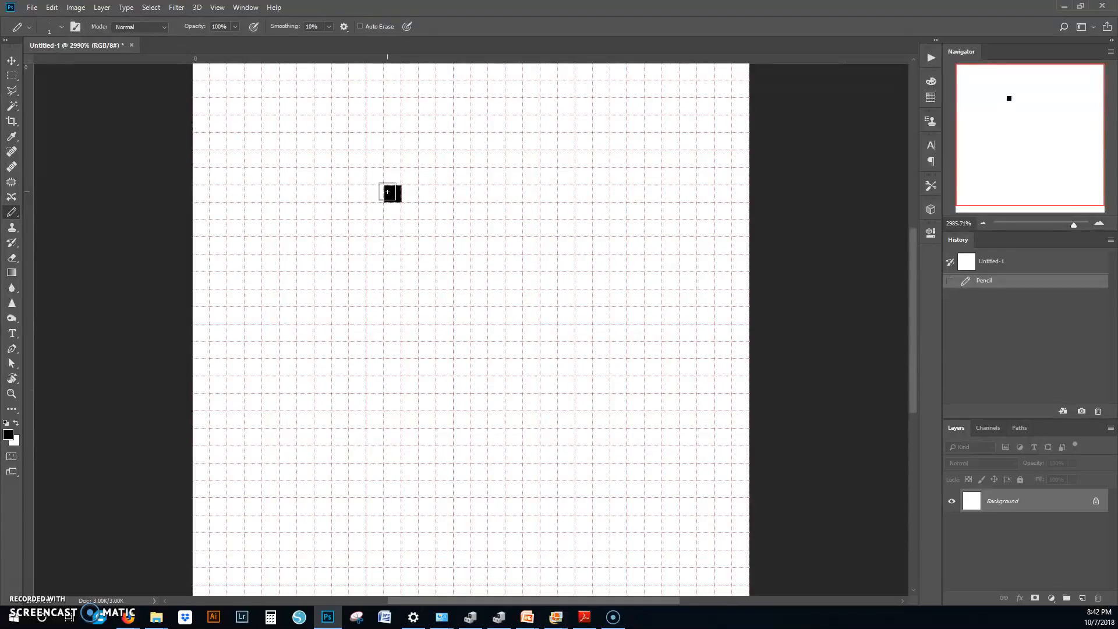
left_click_drag(387, 192, 332, 193)
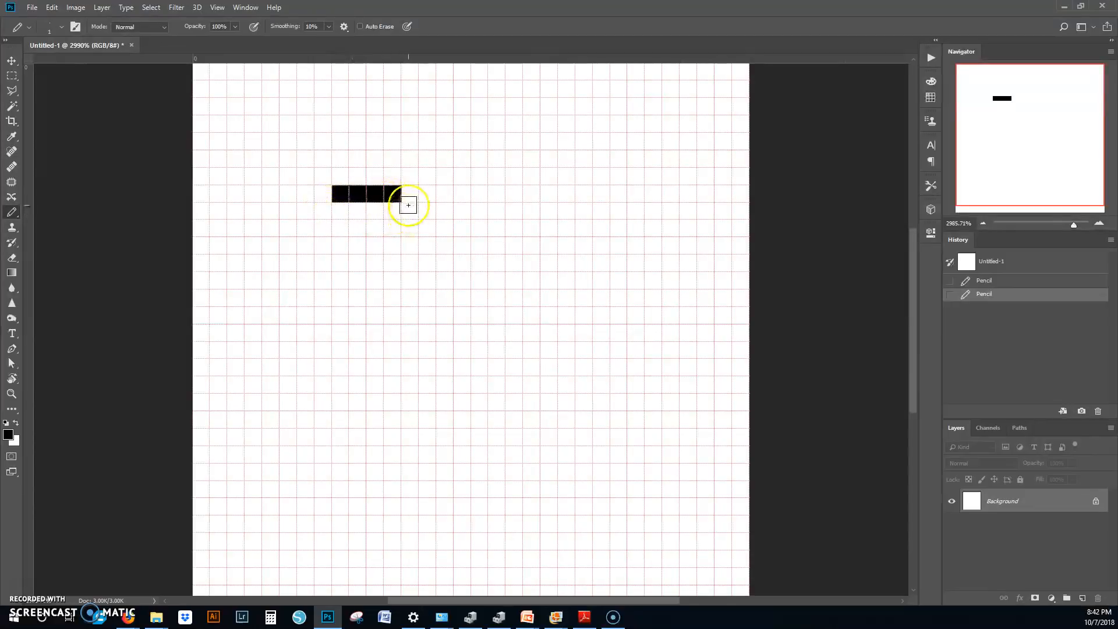
key("ctrl+z")
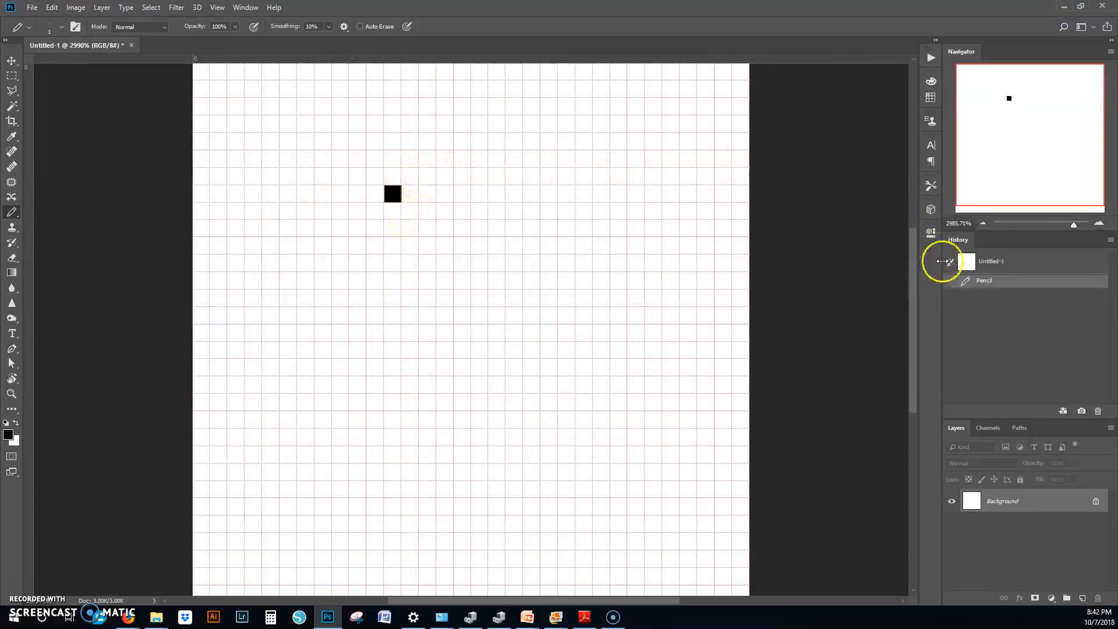
left_click(1013, 263)
left_click(983, 223)
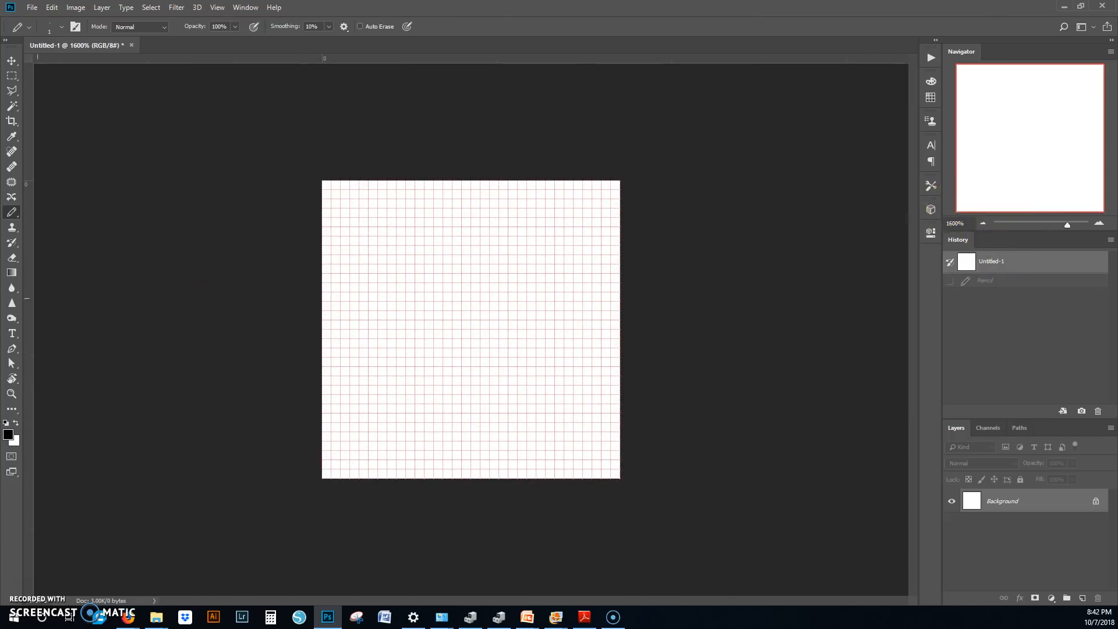
Step: Switch to Adobe Reader to review the Pixel Art Project rubric, and return to Photoshop
left_click_drag(0, 180, 524, 1)
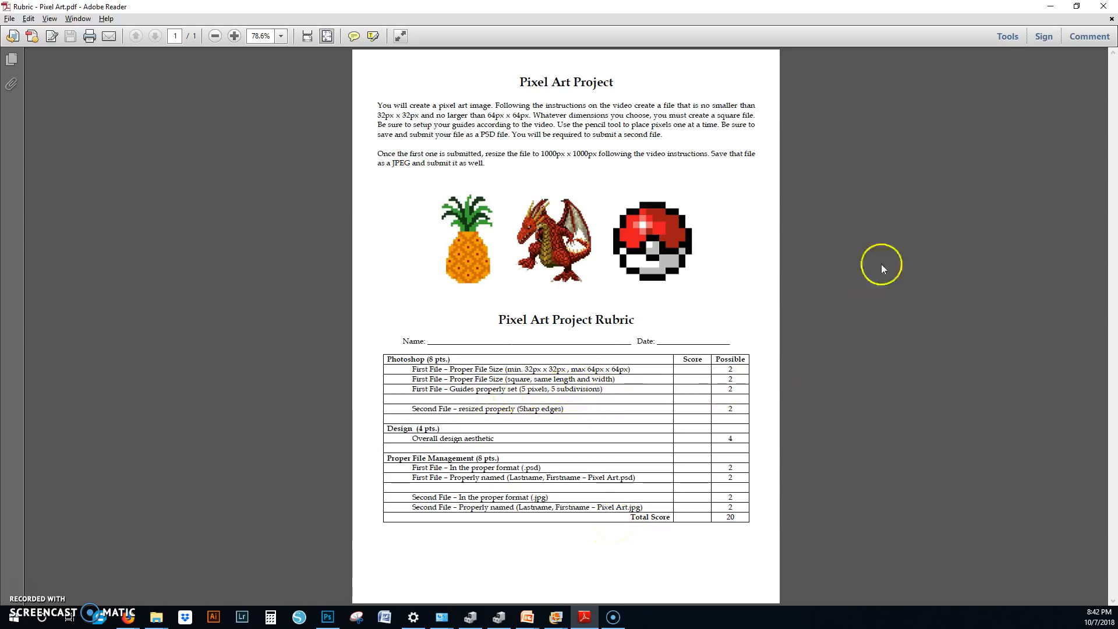
left_click(1051, 7)
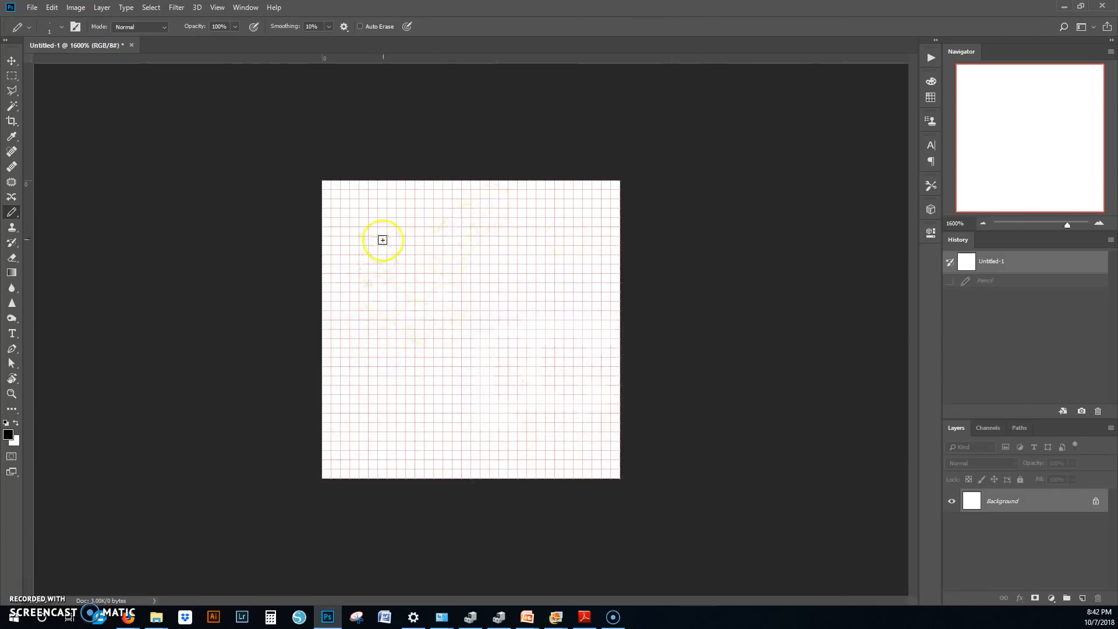
Step: Draw a black bar about 26 pixels wide and three tall across the upper canvas, with stepped pixels and a two-pixel stem near its right end
left_click(345, 223)
left_click_drag(365, 230, 592, 232)
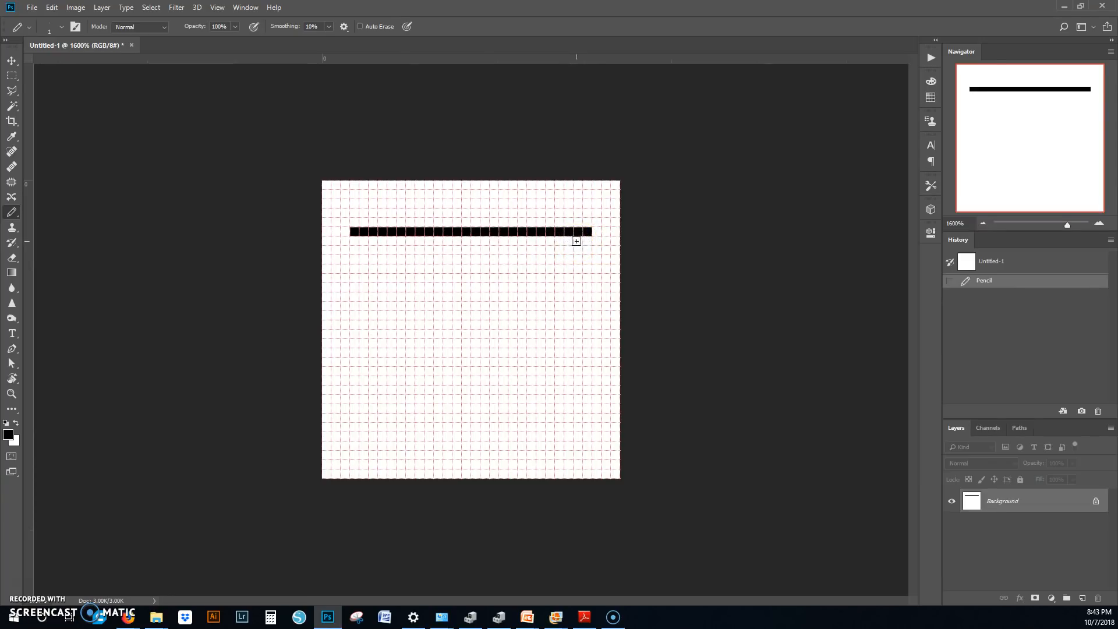
mouse_move(588, 240)
left_mouse_down()
mouse_move(586, 250)
mouse_move(354, 242)
mouse_move(581, 240)
left_mouse_up()
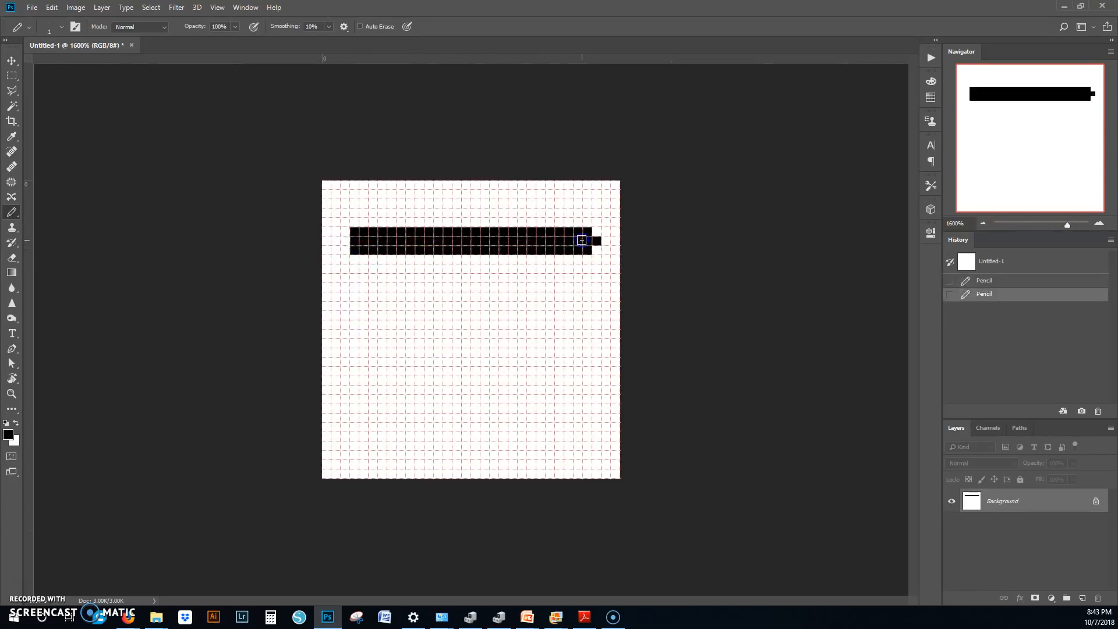
left_click(606, 249)
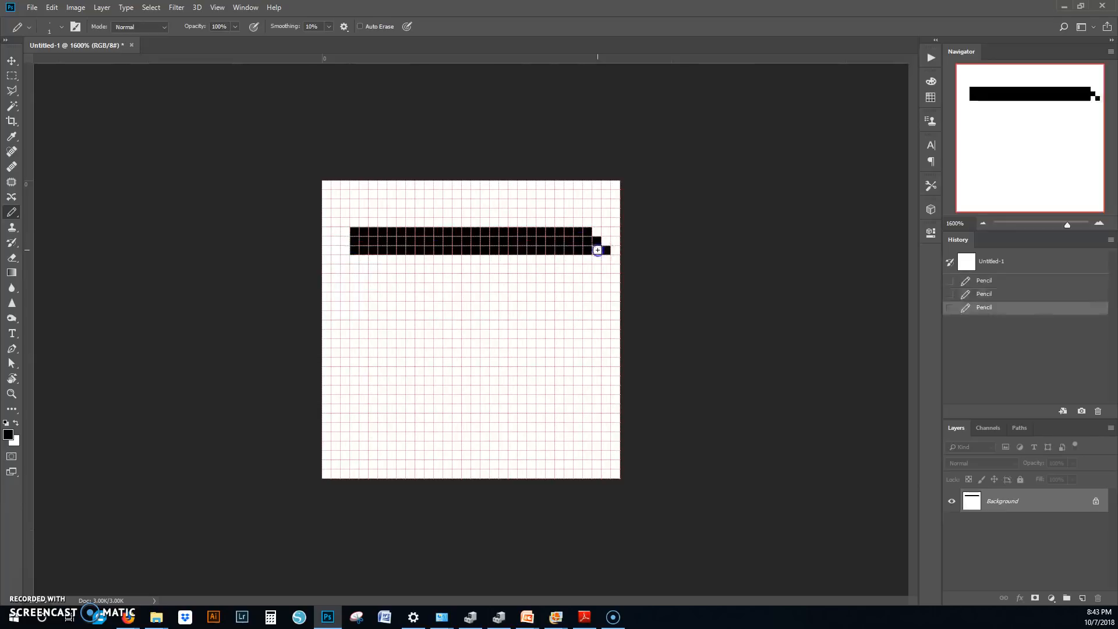
left_click(596, 249)
left_click_drag(581, 260, 580, 261)
Step: Switch to white and erase the stem's lower pixel and the outermost pixel at the black bar's right end
left_click(15, 422)
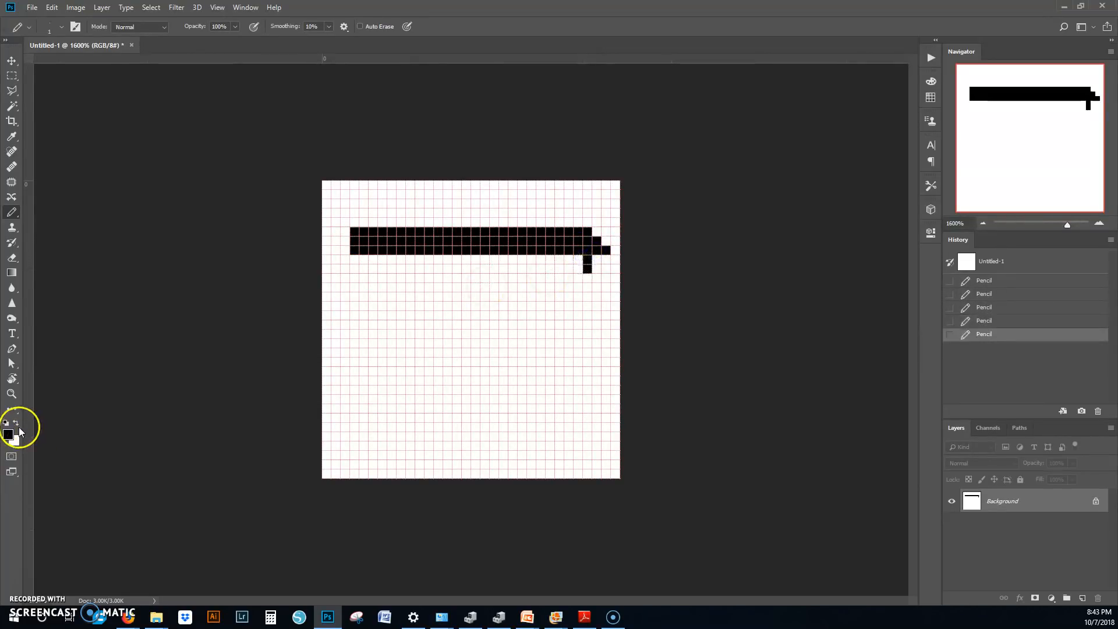
left_click(586, 270)
left_click(587, 269)
left_click(586, 267)
left_click(586, 269)
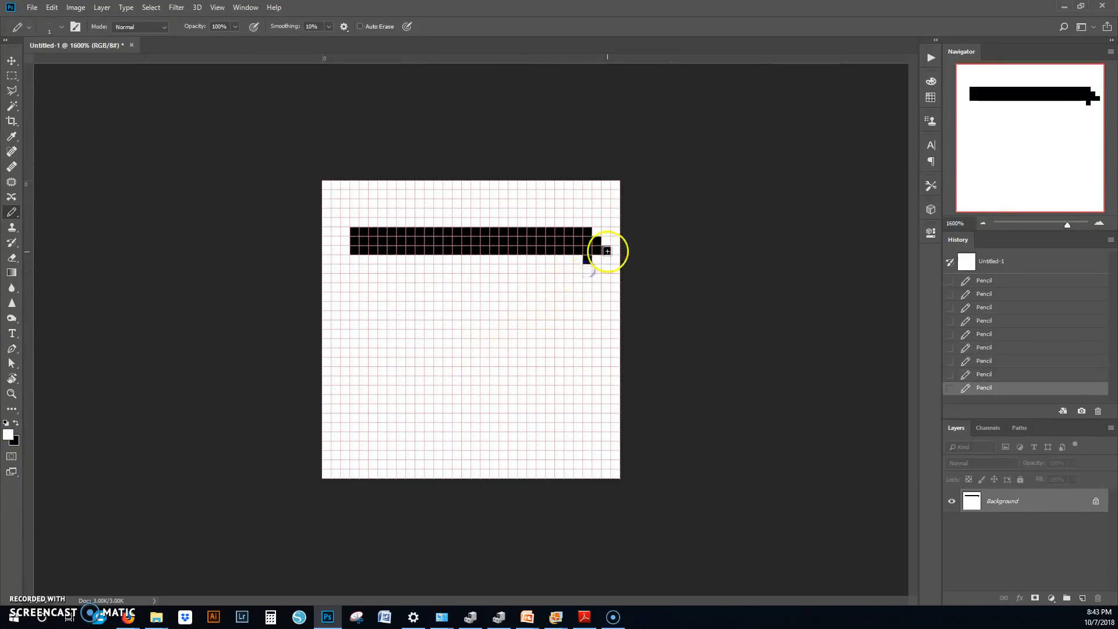
left_click(606, 249)
left_click(605, 250)
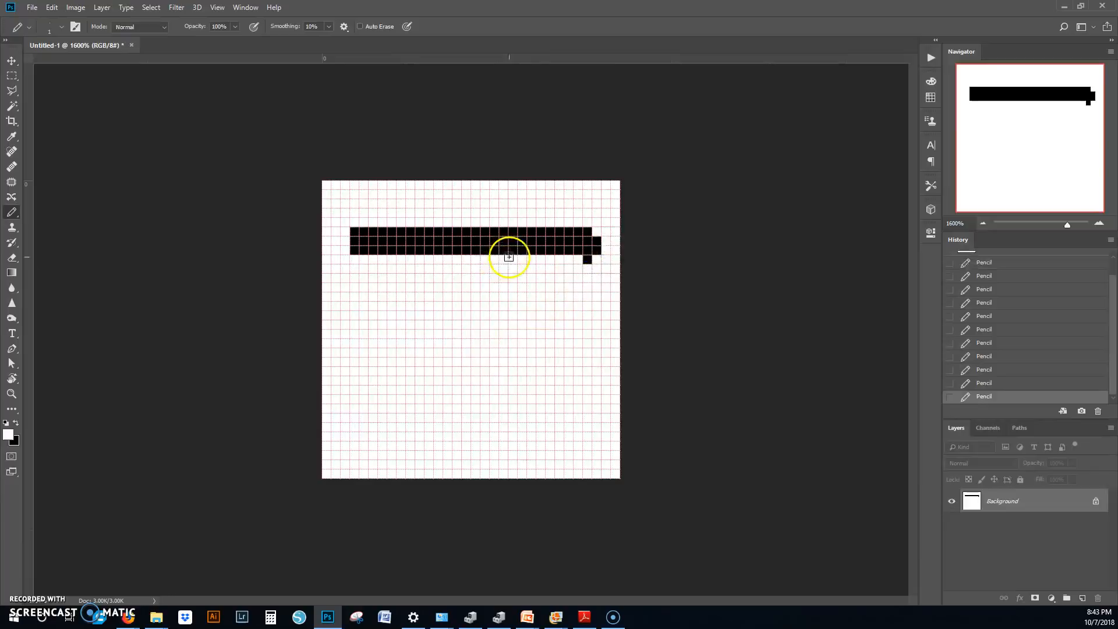
Step: Switch to black and add two 26-pixel rows beneath the bar to make it five pixels tall, extending its stepped right end
left_click(16, 424)
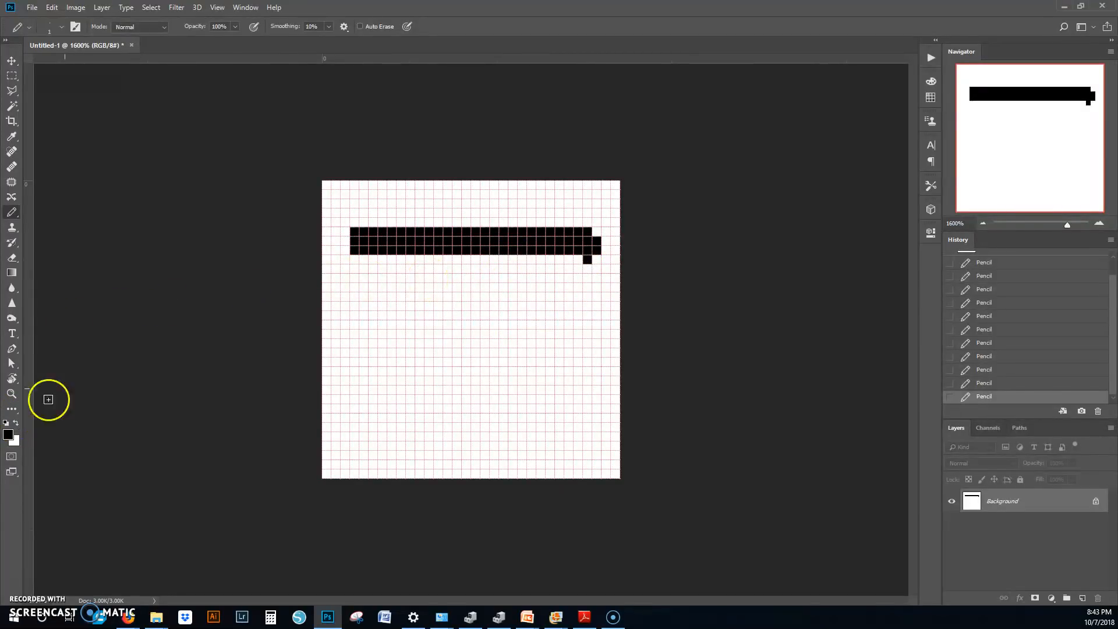
left_click(350, 257)
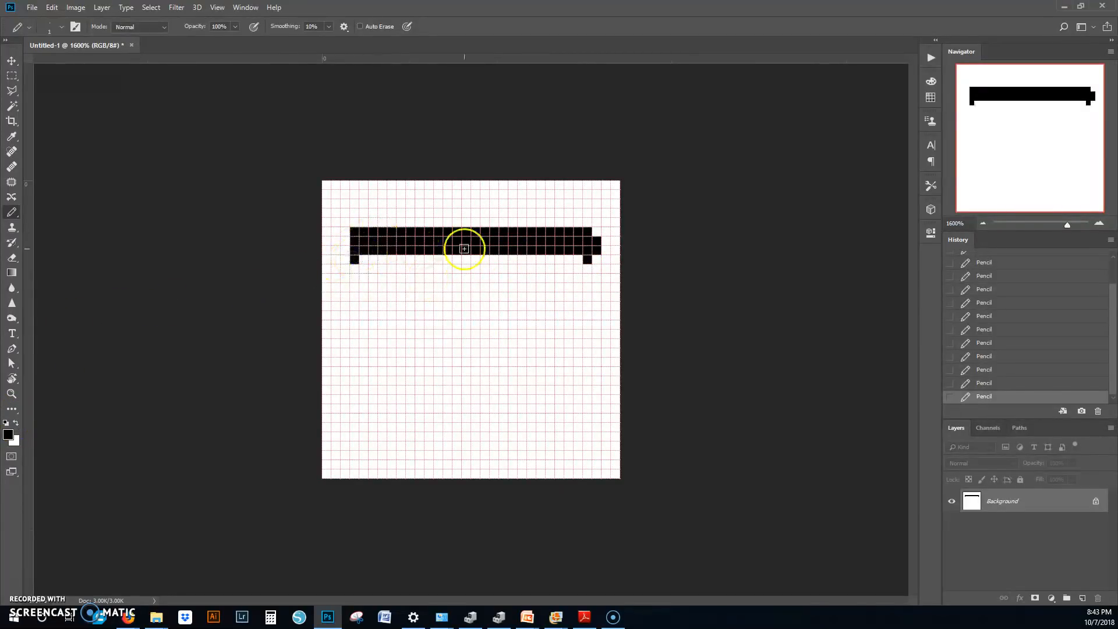
left_click(581, 257, "shift")
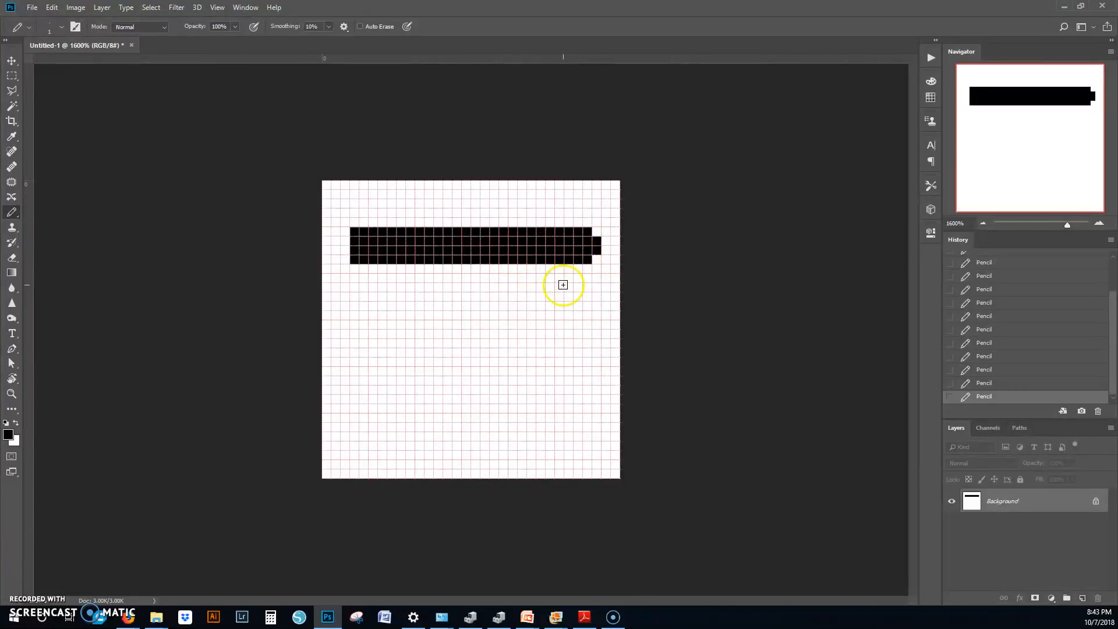
left_click(596, 258)
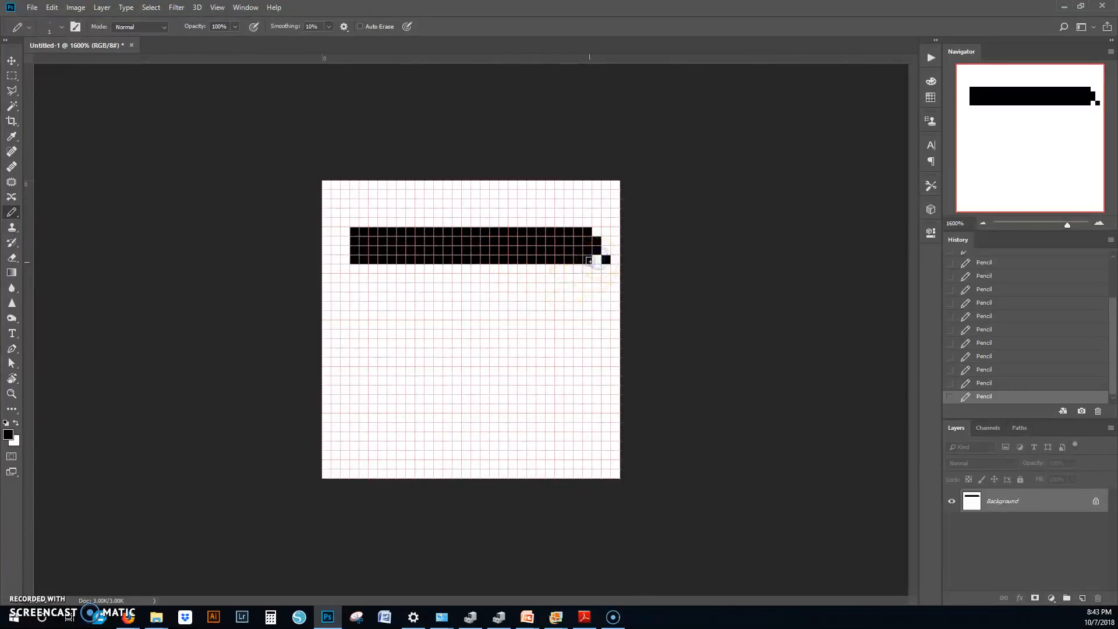
left_click_drag(585, 267, 359, 271)
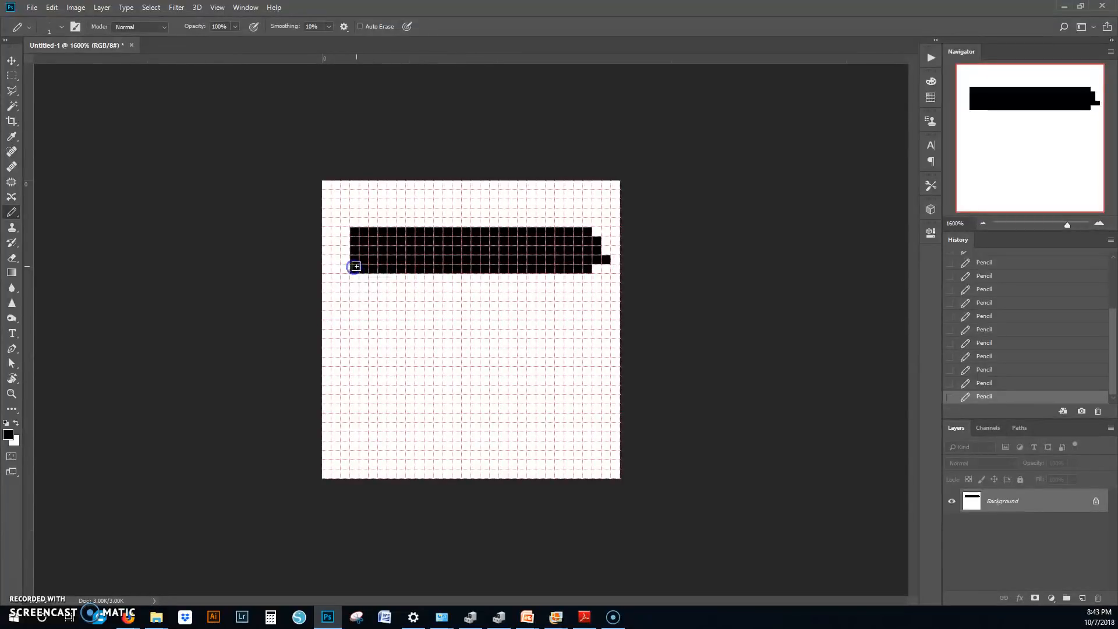
Step: Switch to white and erase the single pixel protruding from the fourth row at the bar's right end
left_click(16, 424)
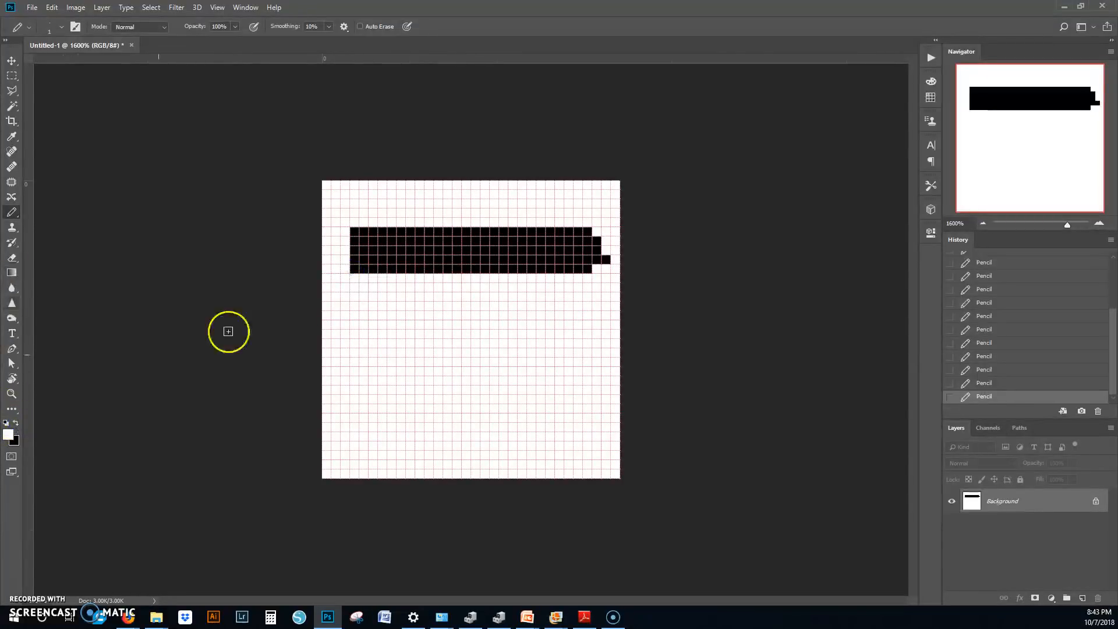
left_click(607, 259)
left_click(607, 259)
left_click(602, 264)
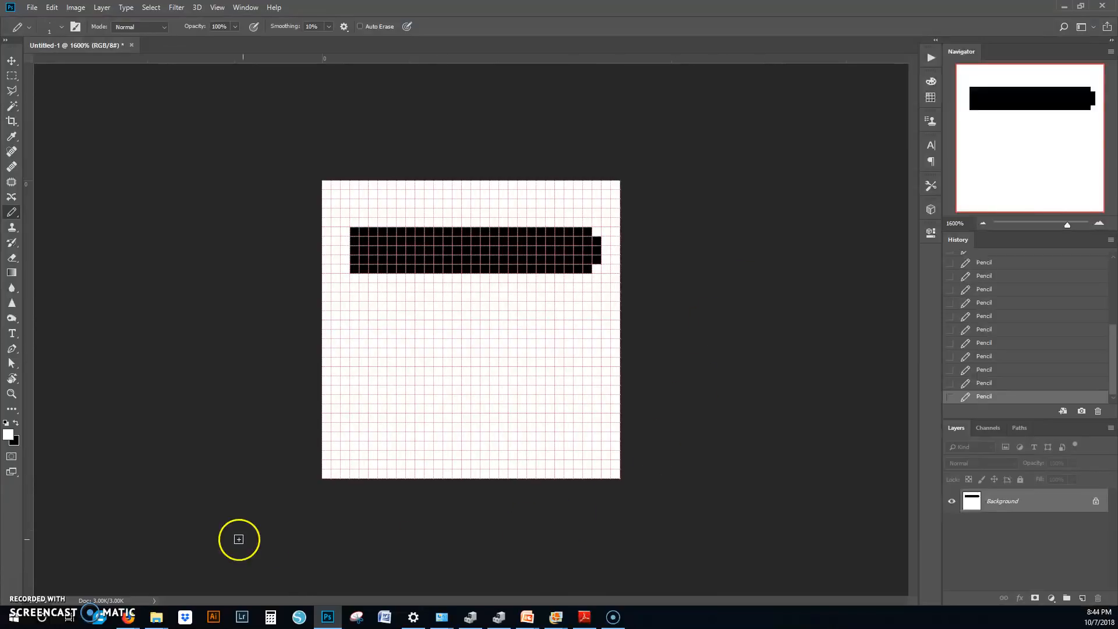
Step: Switch to Adobe Reader to review the rubric's second-file resizing requirements, and return to Photoshop
left_click(583, 616)
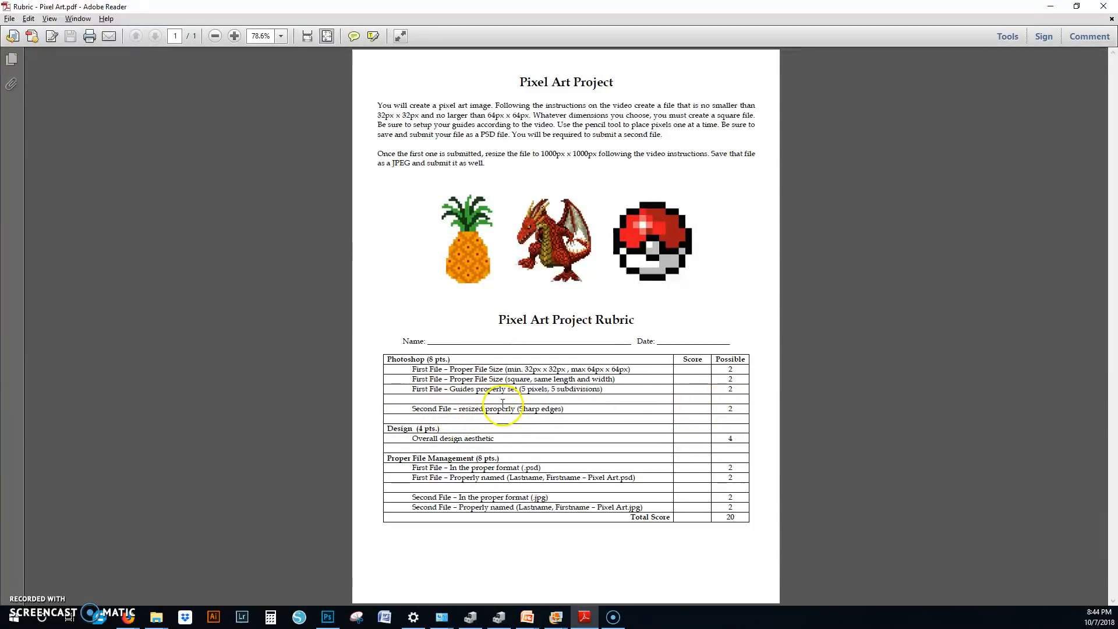
left_click(1050, 6)
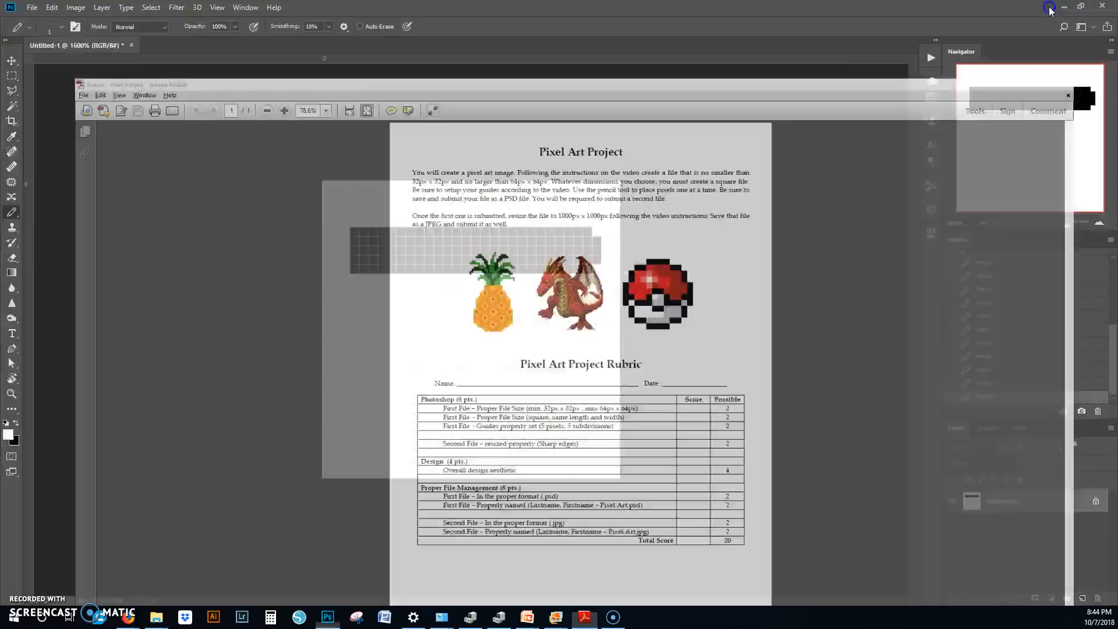
Step: Open the Image Size settings, move the dialog higher, and toggle the width-height link off and back on
left_click(85, 9)
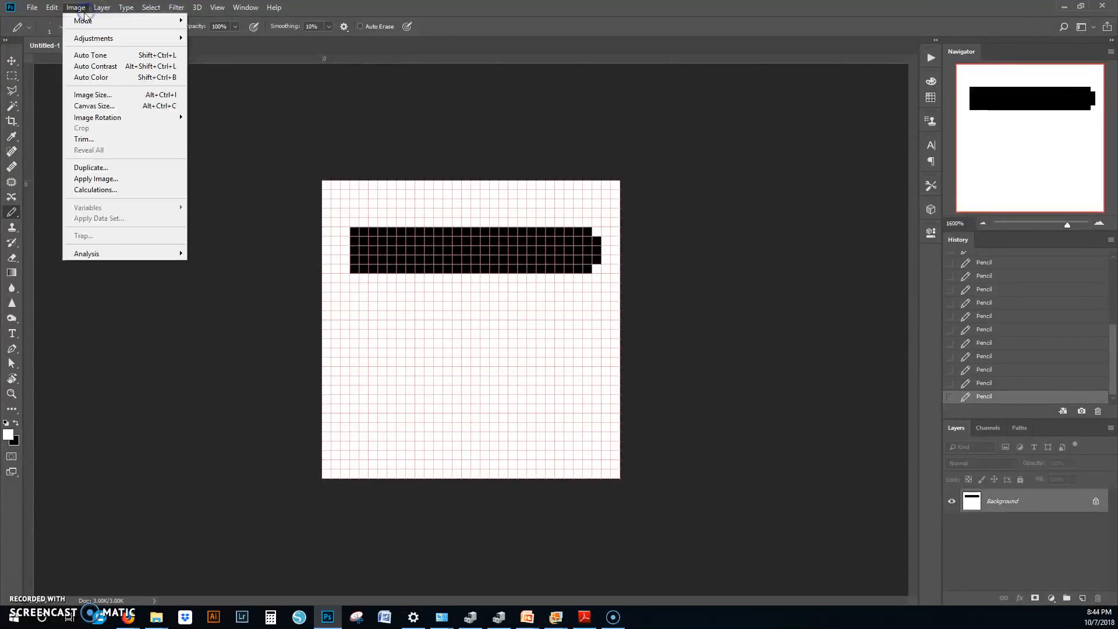
left_click(107, 95)
left_click_drag(375, 209, 550, 128)
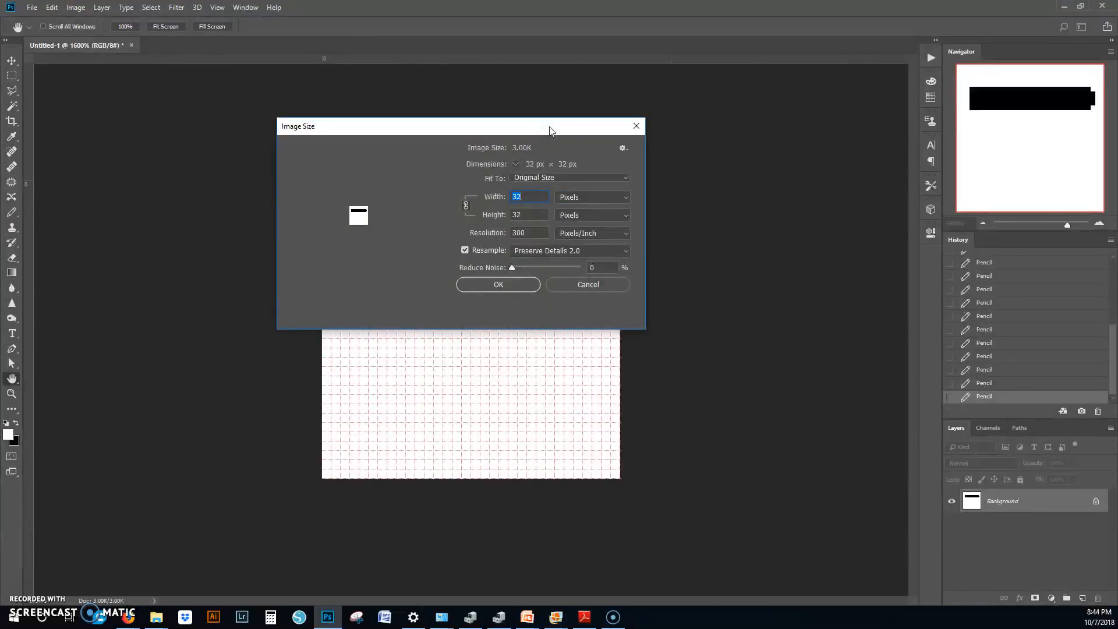
left_click(546, 127)
left_click(465, 206)
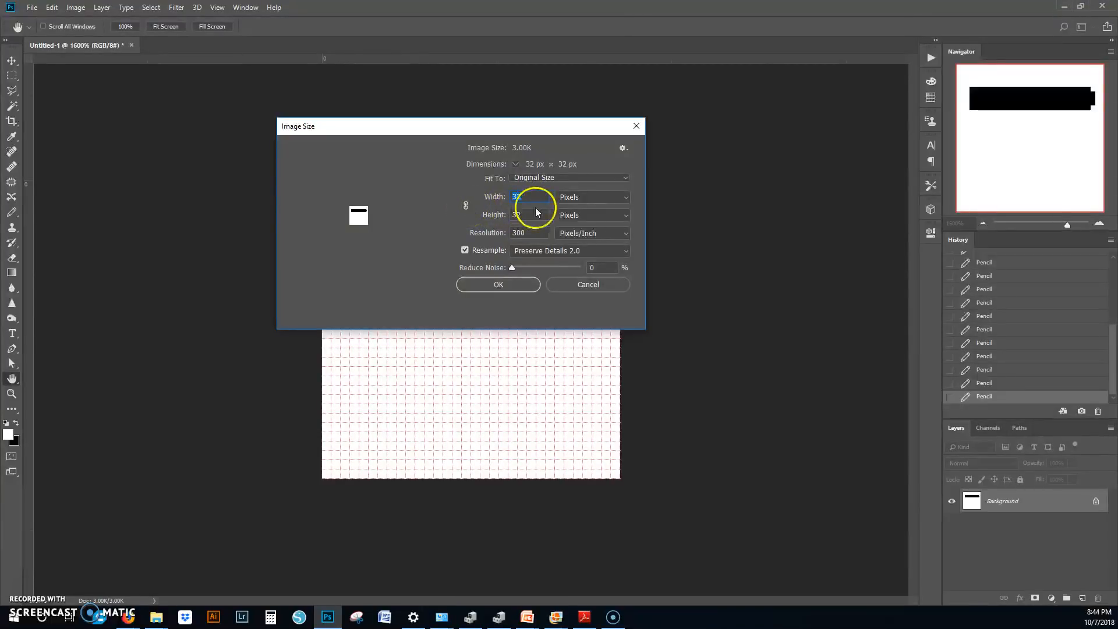
left_click(466, 209)
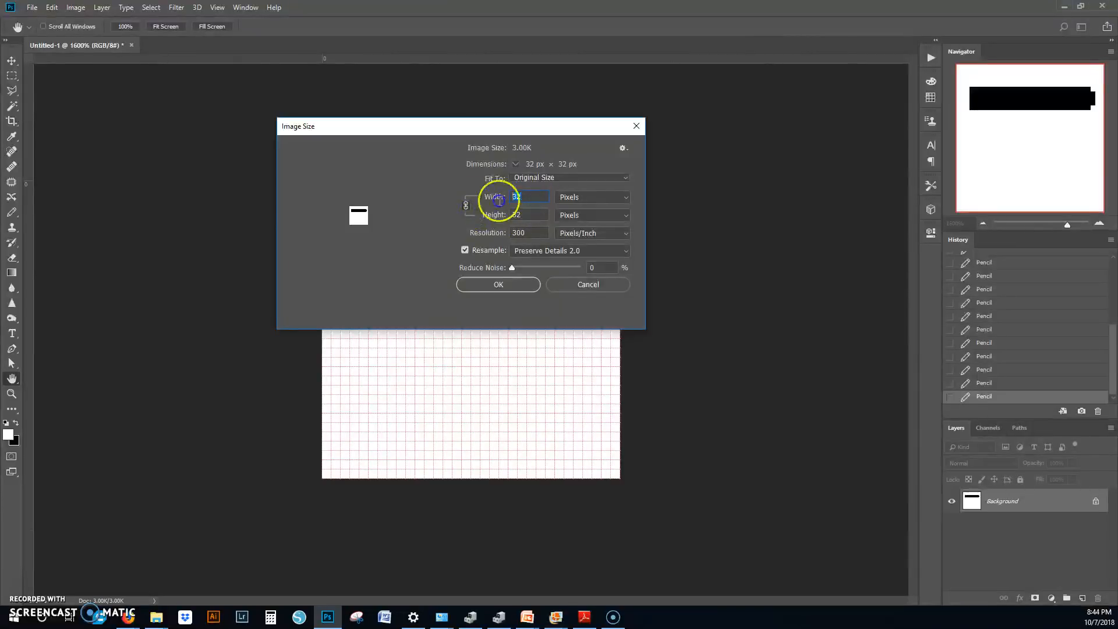
Step: Try a linked 500-pixel size and an unlinked height of 50 pixels, and return to the linked original size
type("500")
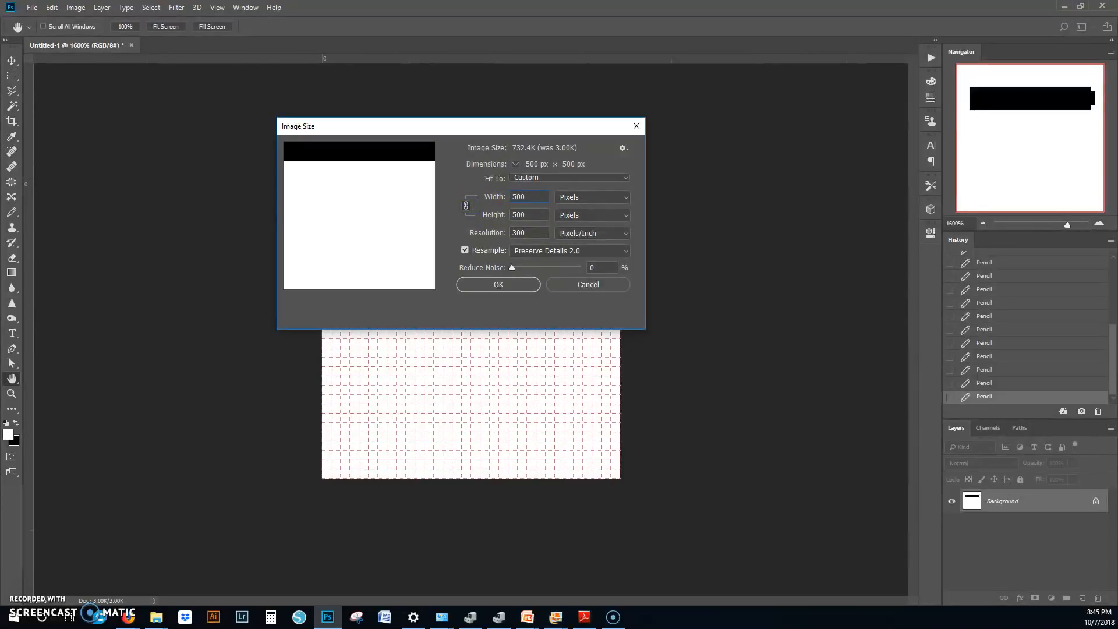
left_click(465, 205)
double_click(530, 215)
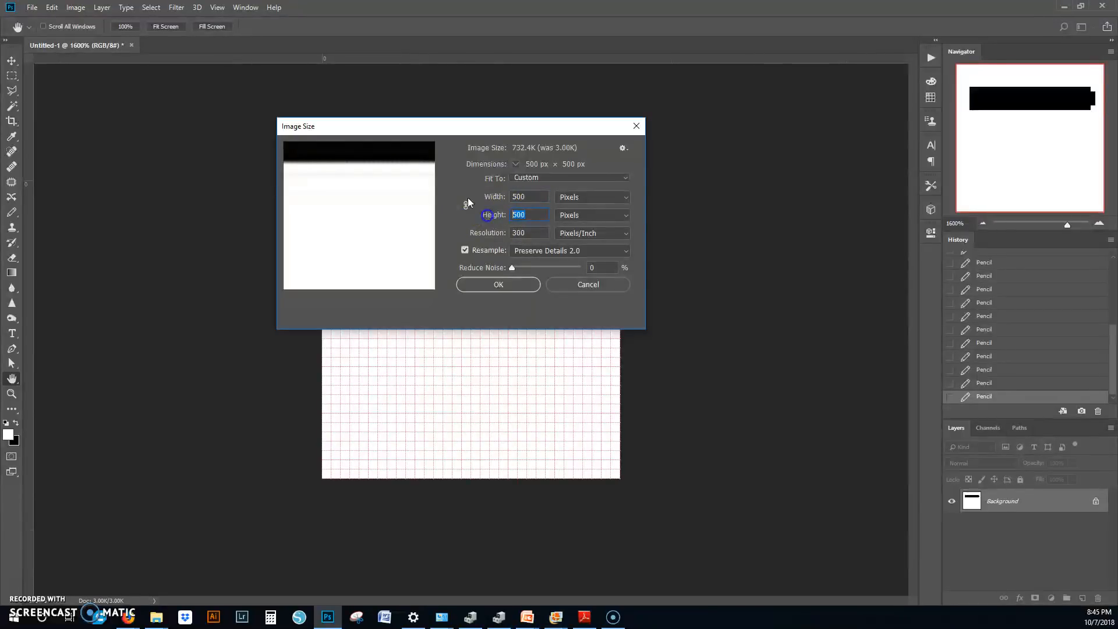
type("50")
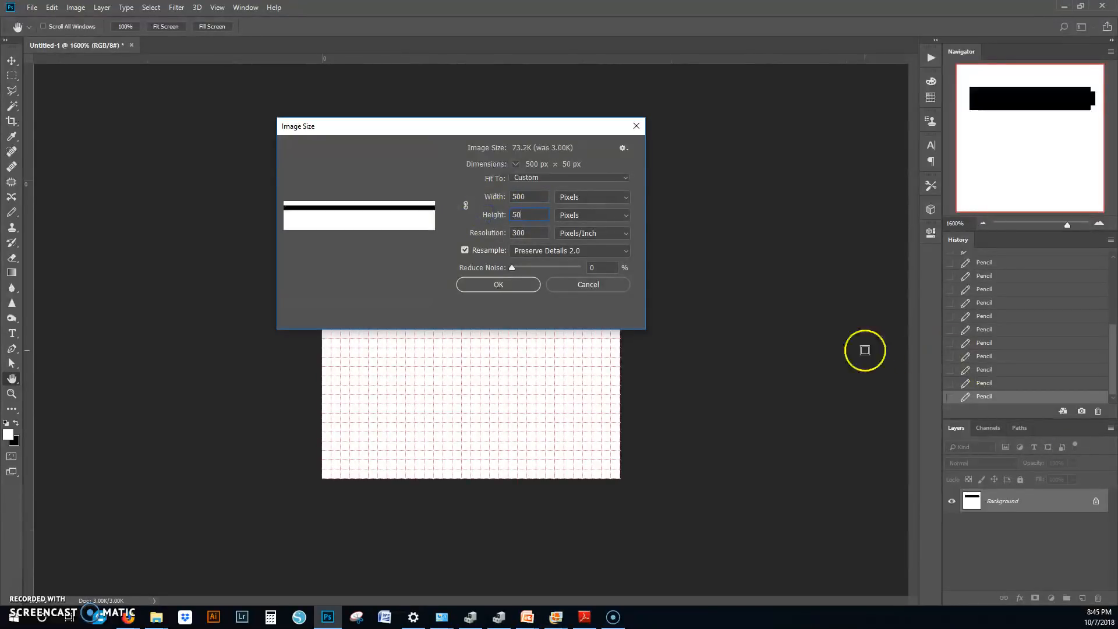
mouse_move(377, 242)
left_click_drag(392, 225, 329, 230)
left_click(549, 214)
type("50")
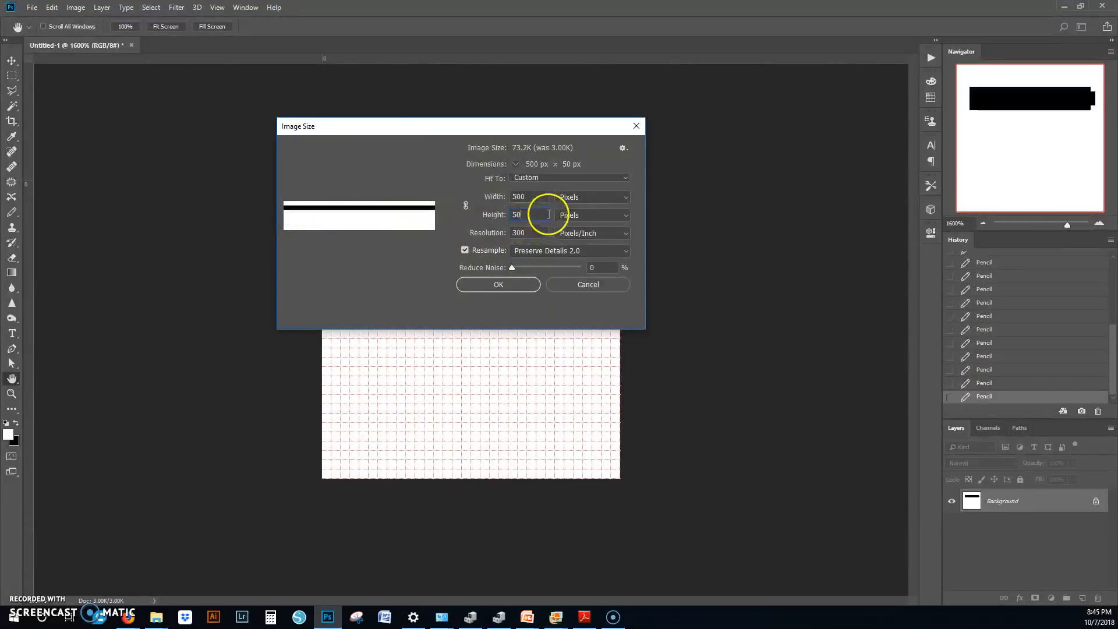
type("0")
left_click(466, 205)
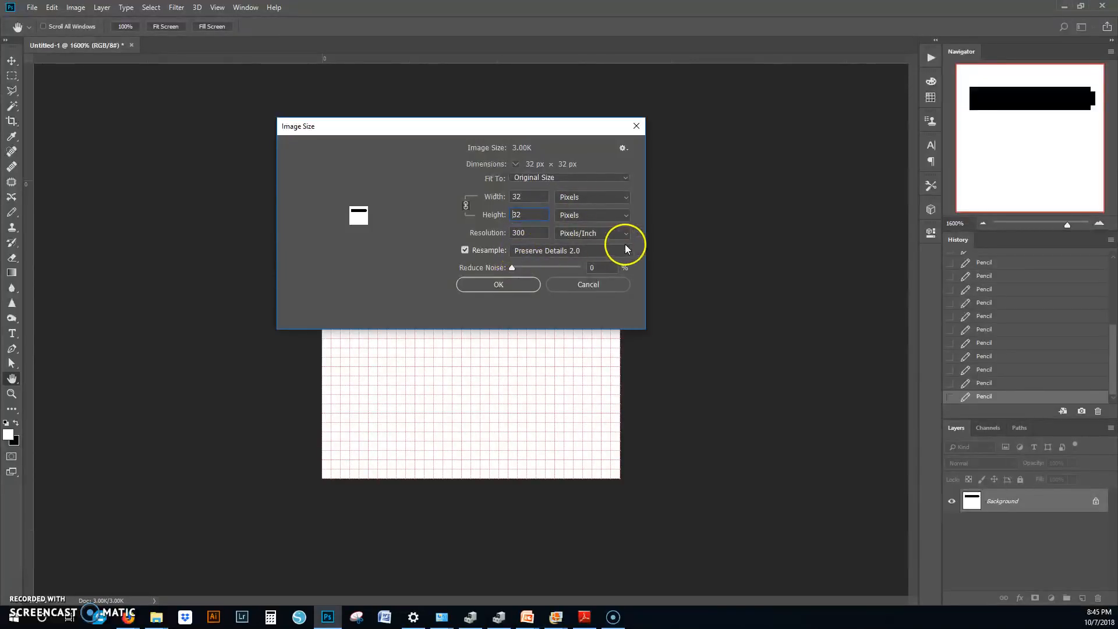
Step: Set the linked width and height to 1000 pixels and inspect the bar's right end in the resize preview
left_click_drag(530, 199, 461, 197)
type("1000")
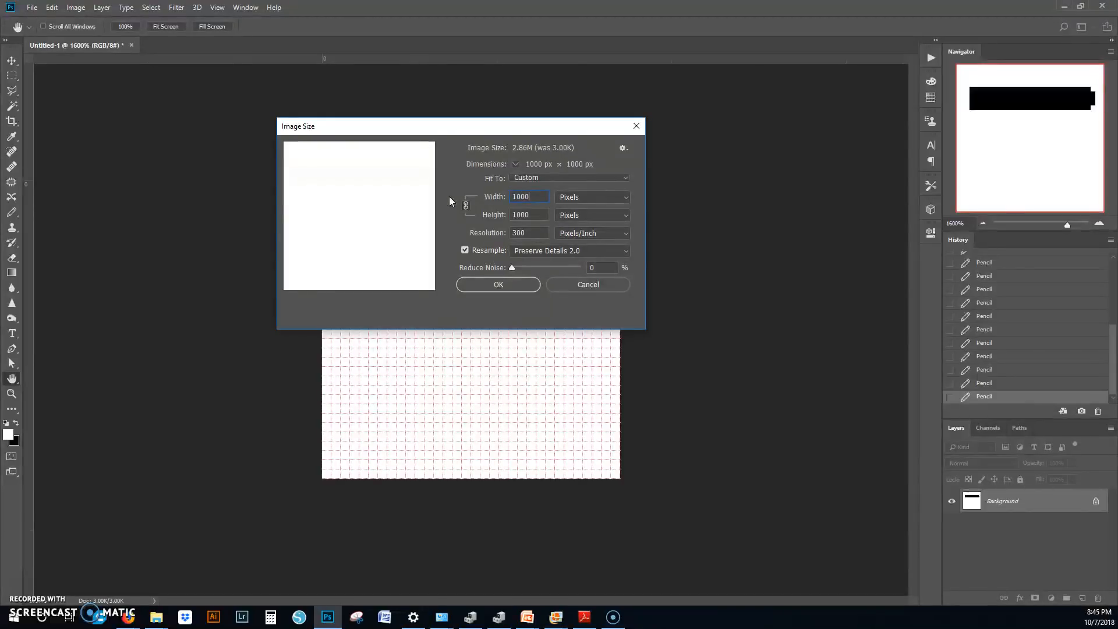
mouse_move(389, 200)
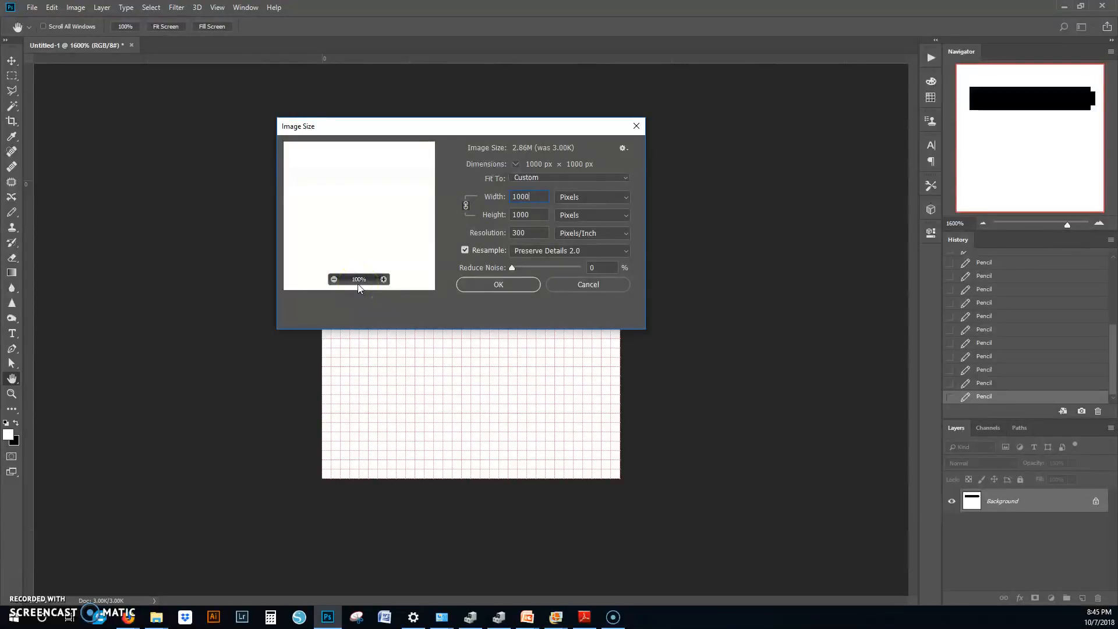
left_click(373, 198)
left_click_drag(403, 266, 180, 210)
left_click_drag(416, 215, 358, 227)
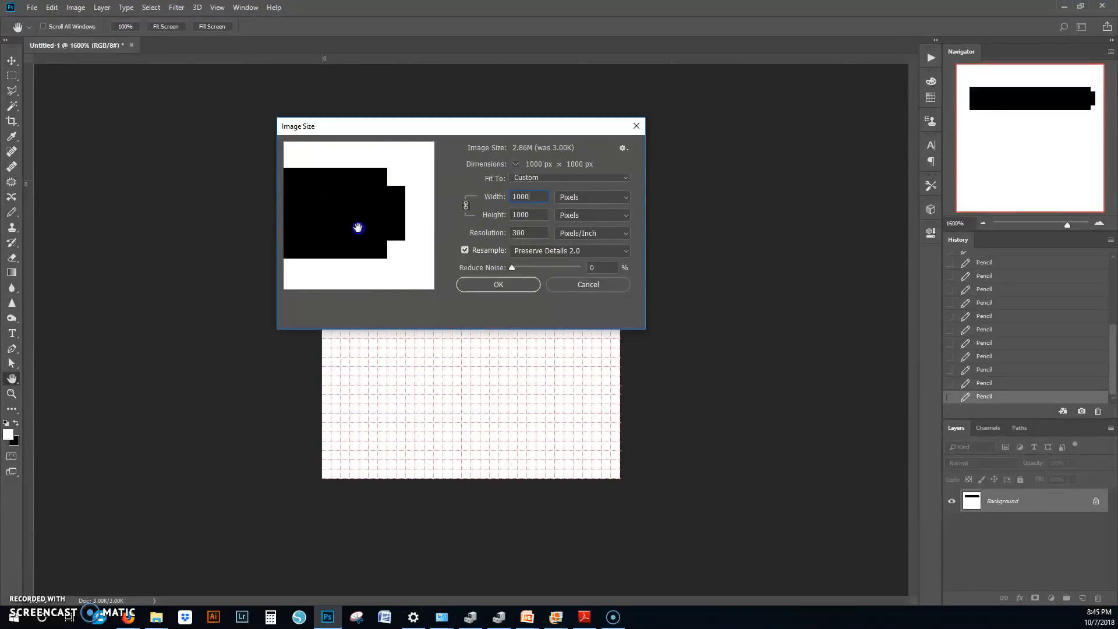
left_click_drag(373, 169, 422, 167)
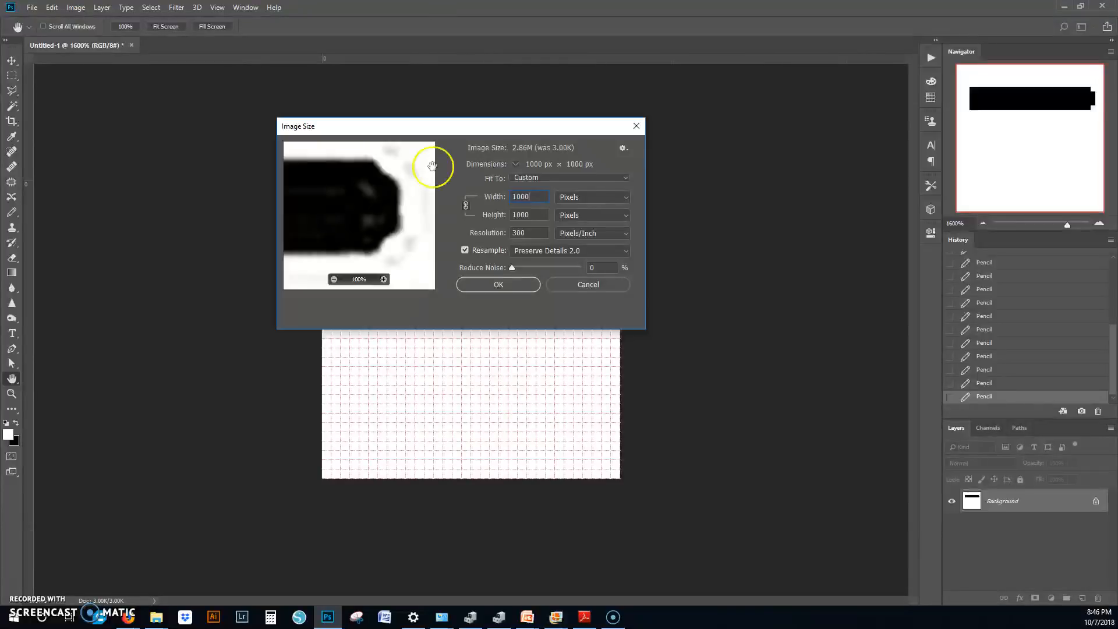
Step: Try Automatic resampling and examine the bar's edges in the preview
left_click(621, 252)
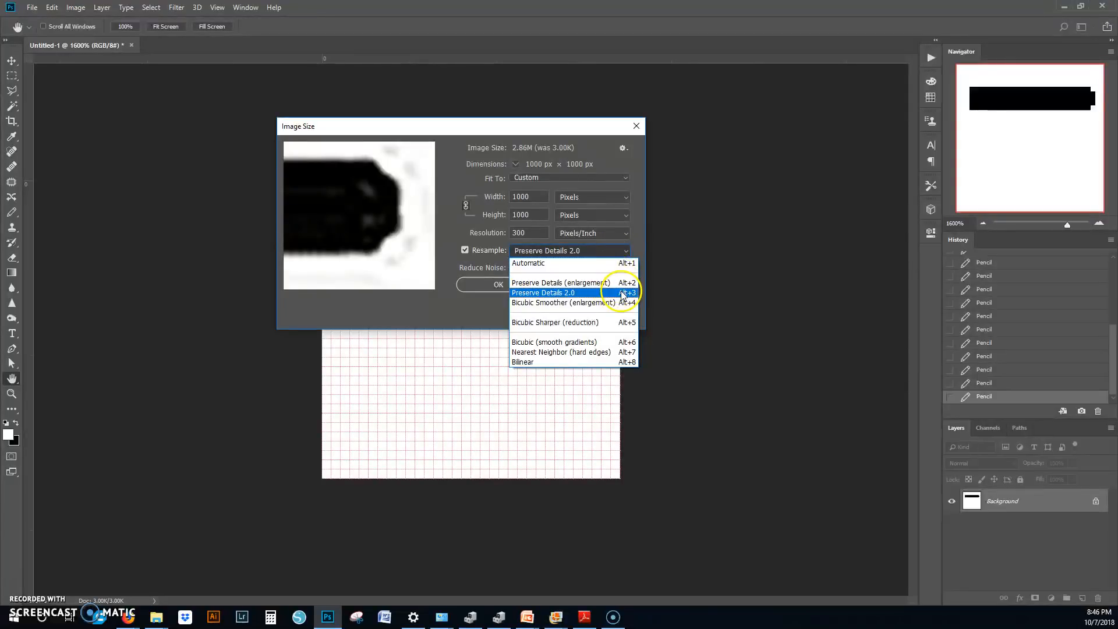
left_click(623, 262)
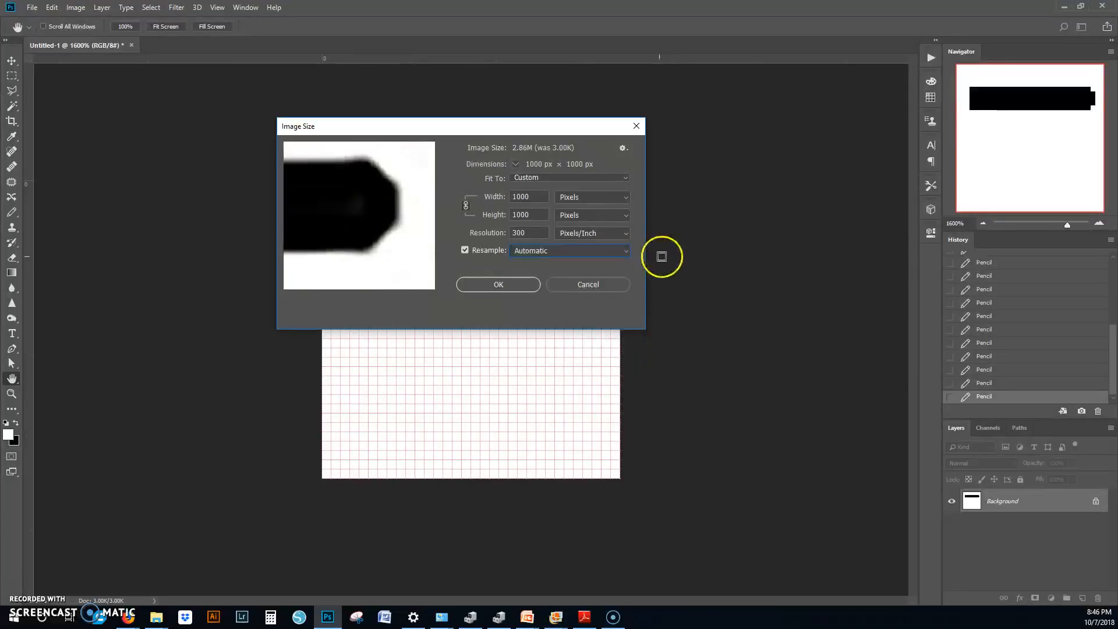
mouse_move(343, 218)
left_mouse_down()
mouse_move(370, 217)
mouse_move(321, 217)
mouse_move(333, 215)
left_mouse_up()
left_click_drag(403, 196, 424, 222)
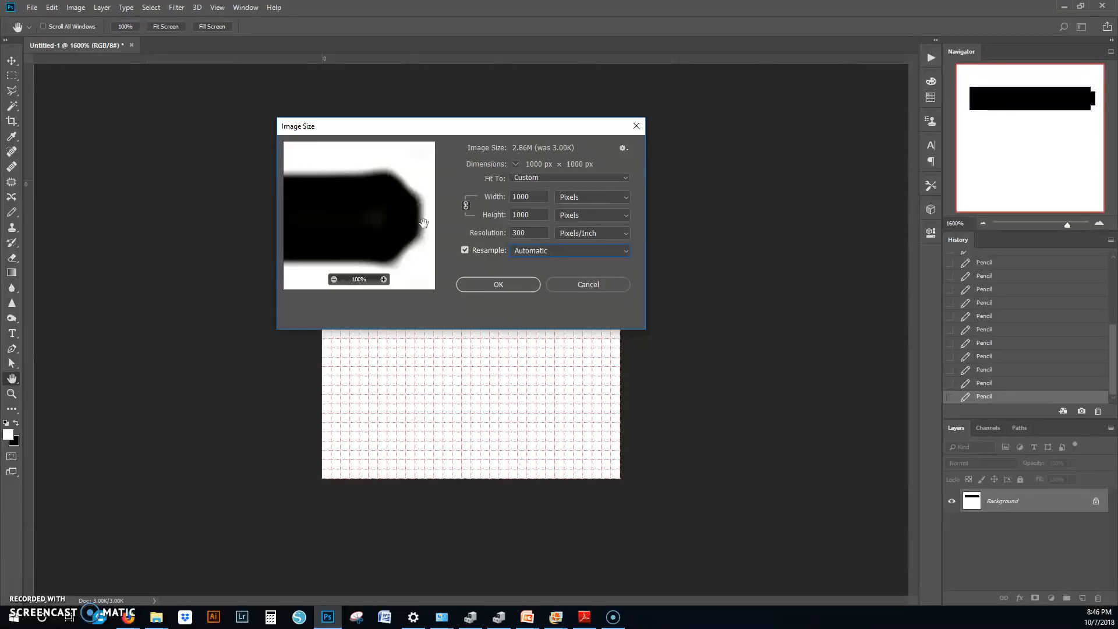
Step: Compare the Bicubic (smooth gradients), Bicubic Smoother, Preserve Details (enlargement) and Bicubic Sharper resampling methods in the preview
left_click(552, 257)
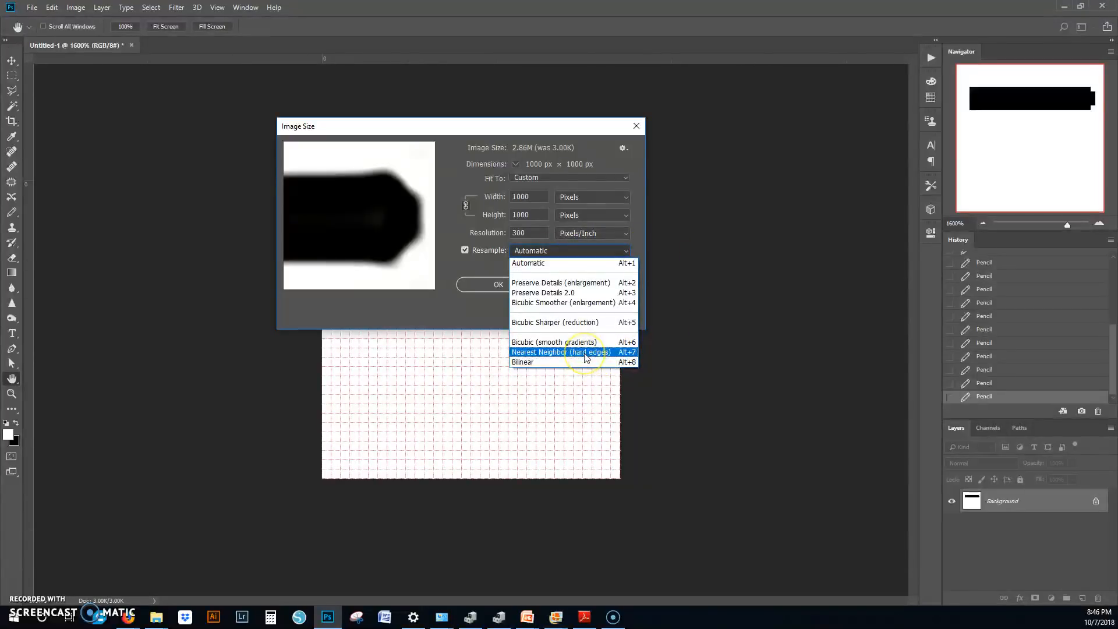
left_click(559, 342)
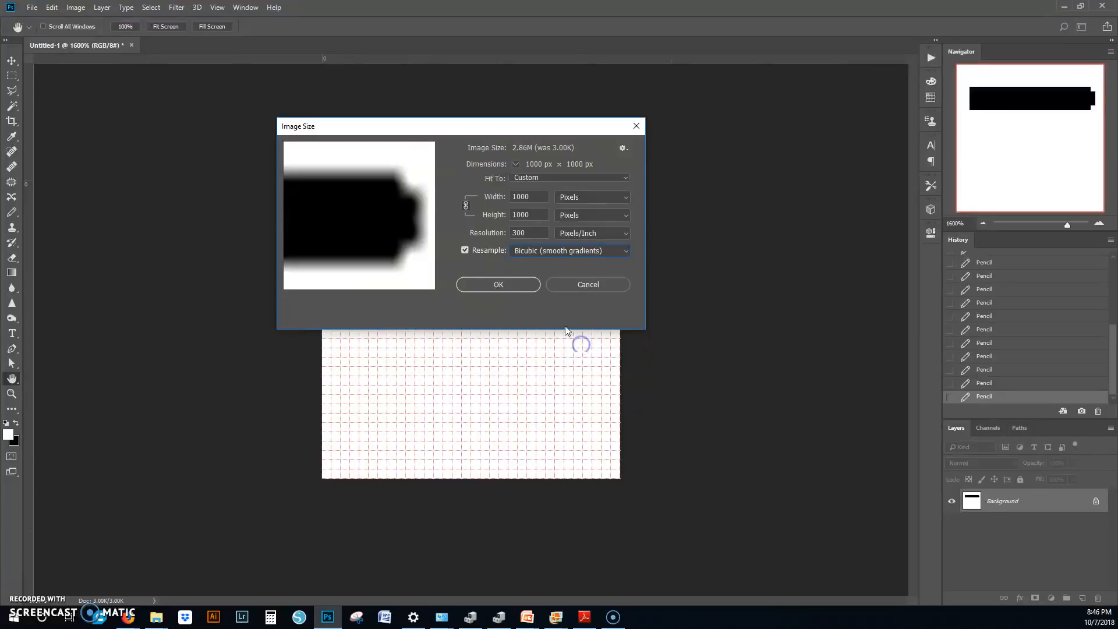
left_click(568, 250)
left_click(594, 302)
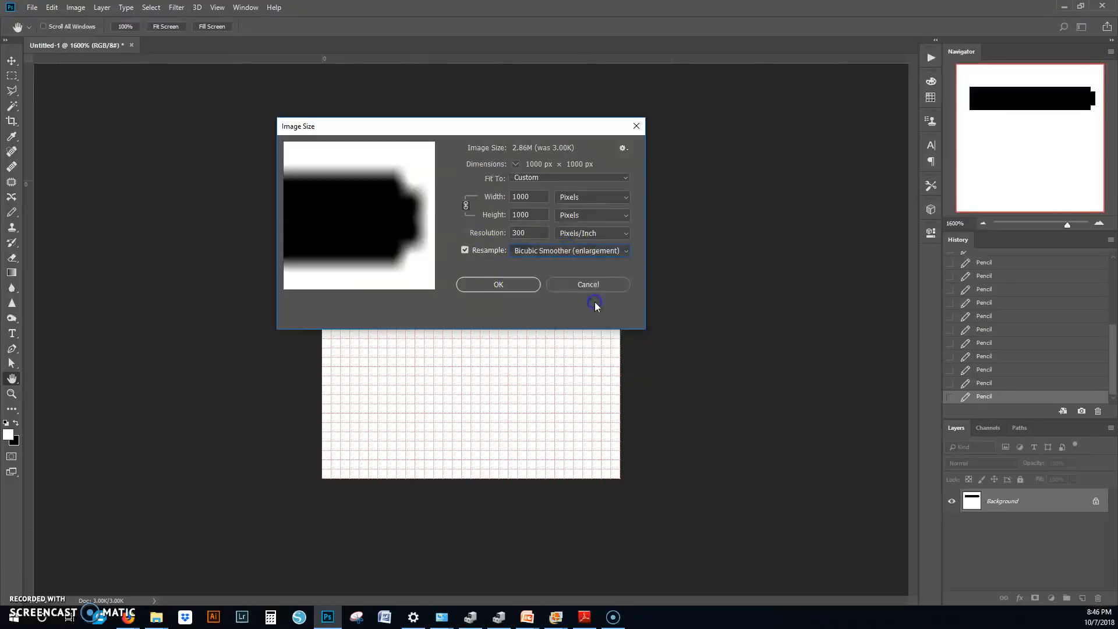
left_click(596, 255)
left_click(588, 280)
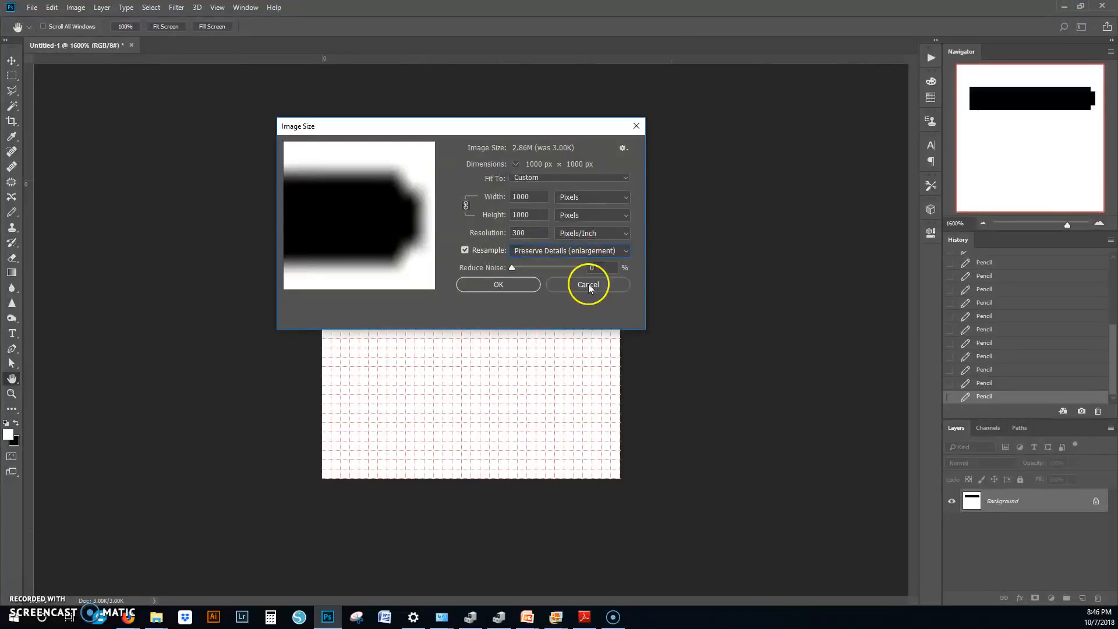
left_click(613, 254)
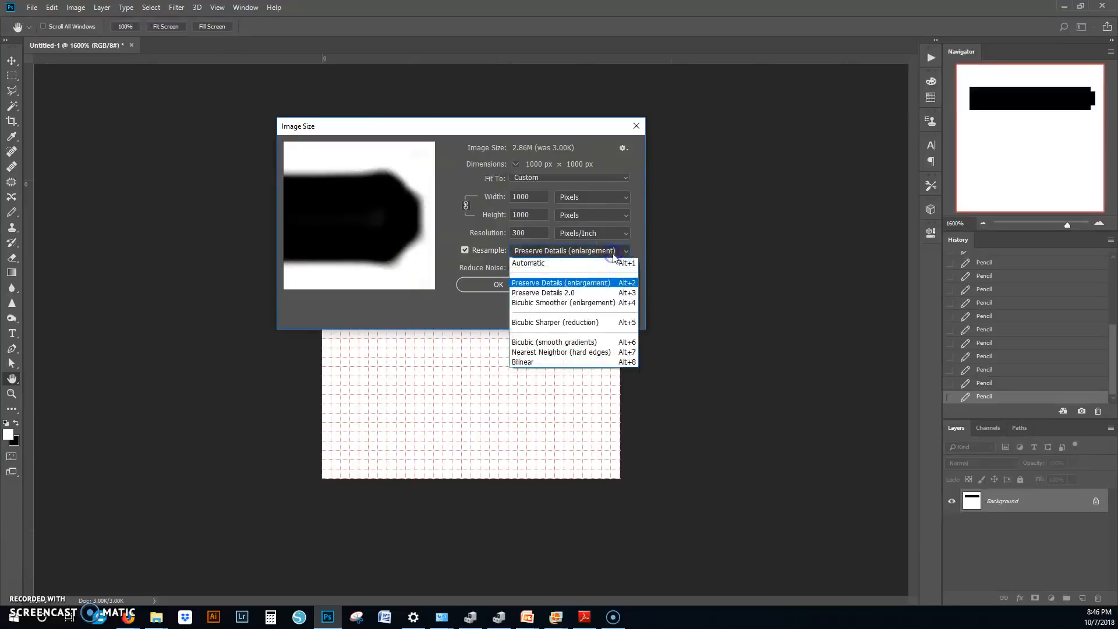
left_click(578, 322)
Step: Set the resampling method to Nearest Neighbor (hard edges) for the resize
left_click(579, 250)
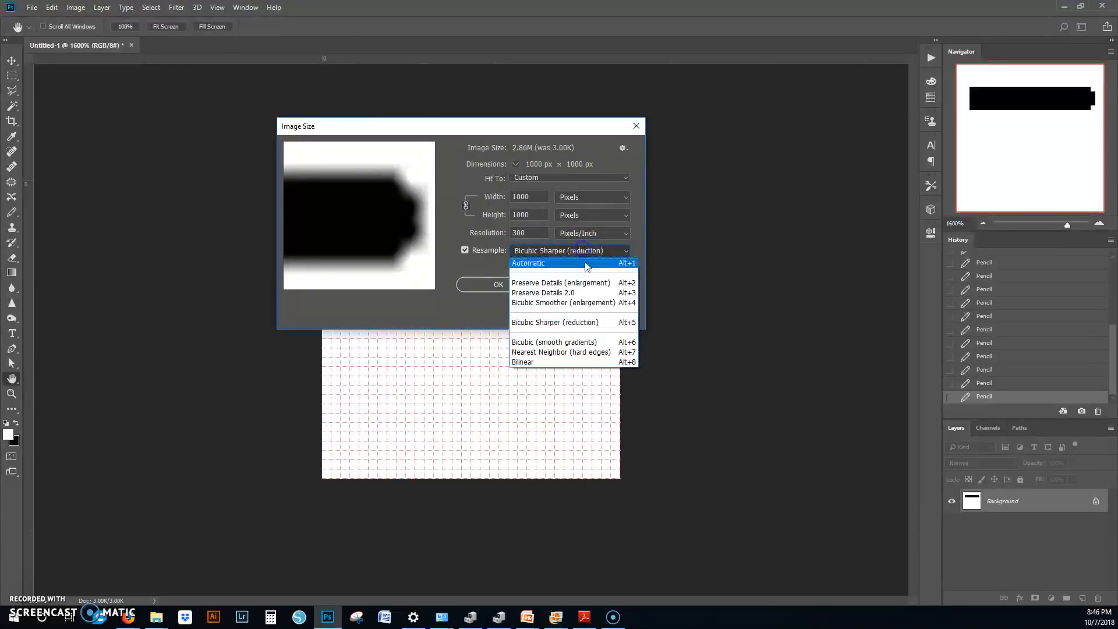
left_click(568, 352)
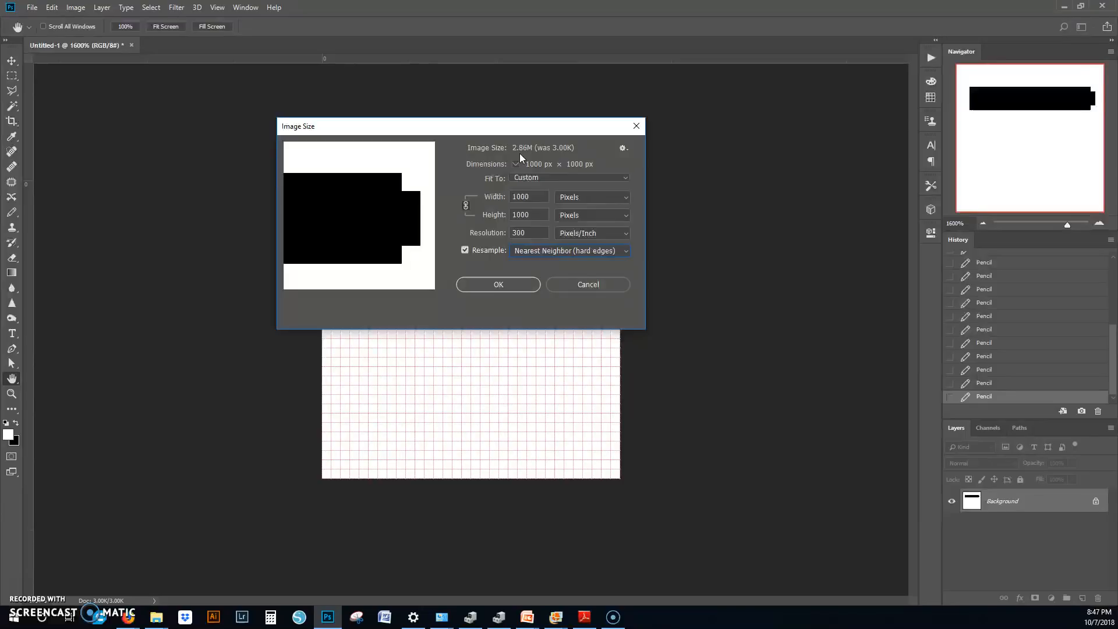
Step: Apply the Nearest Neighbor resize to 1000 x 1000 pixels after checking the bar's edges in the preview
left_click_drag(320, 229, 376, 223)
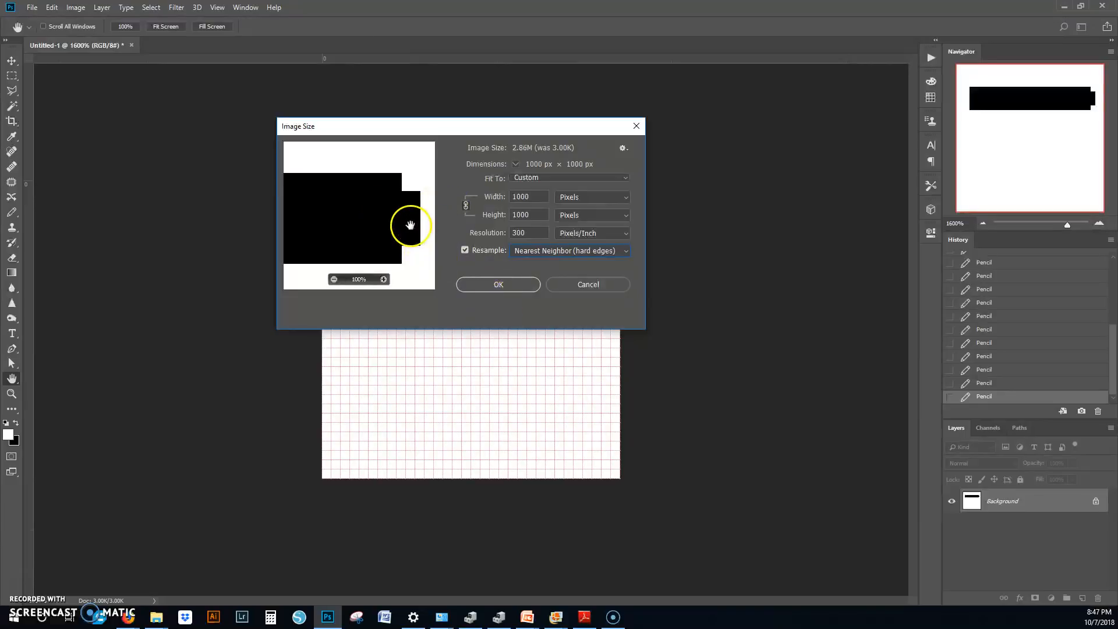
left_click(492, 288)
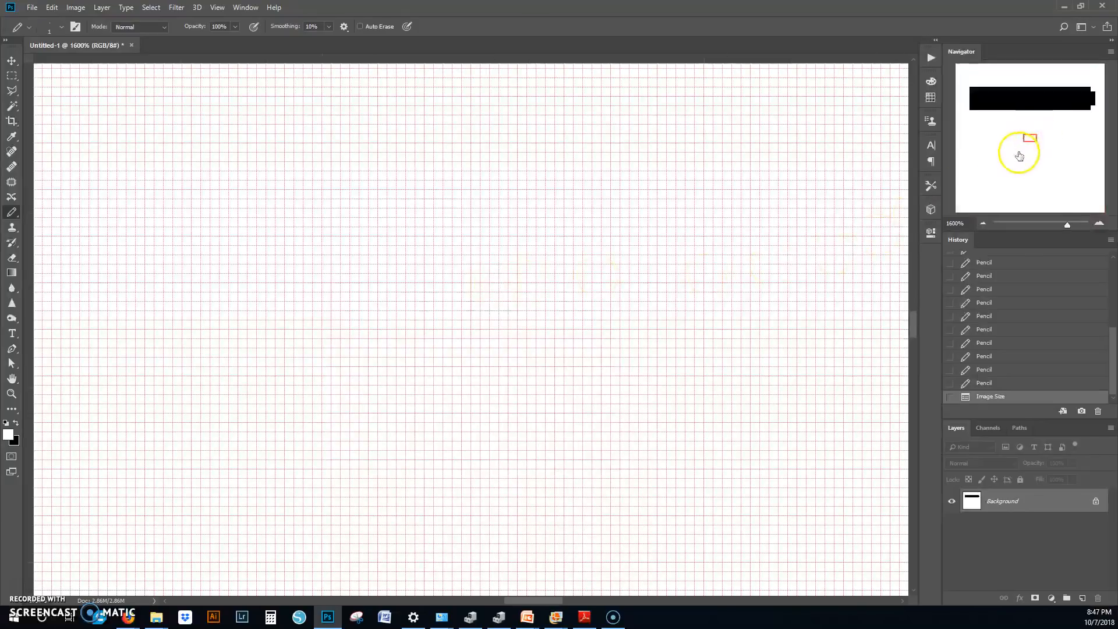
Step: Examine the resized bar and its stepped end on the canvas at 66.67%, 100% and 200% zoom
left_click(984, 227)
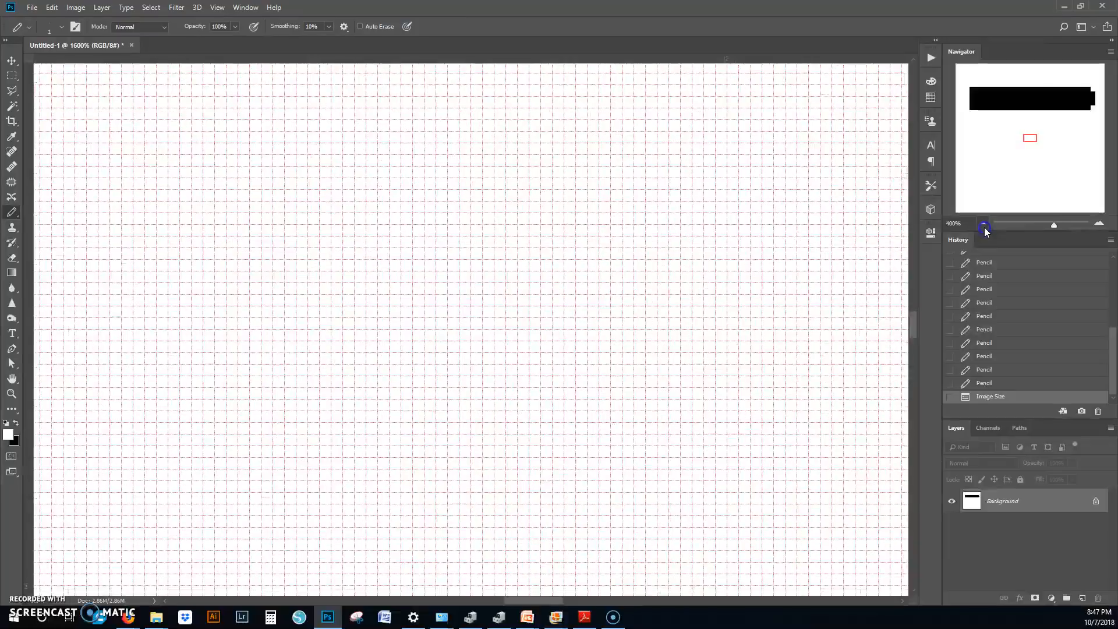
left_click(983, 225)
left_click(983, 225)
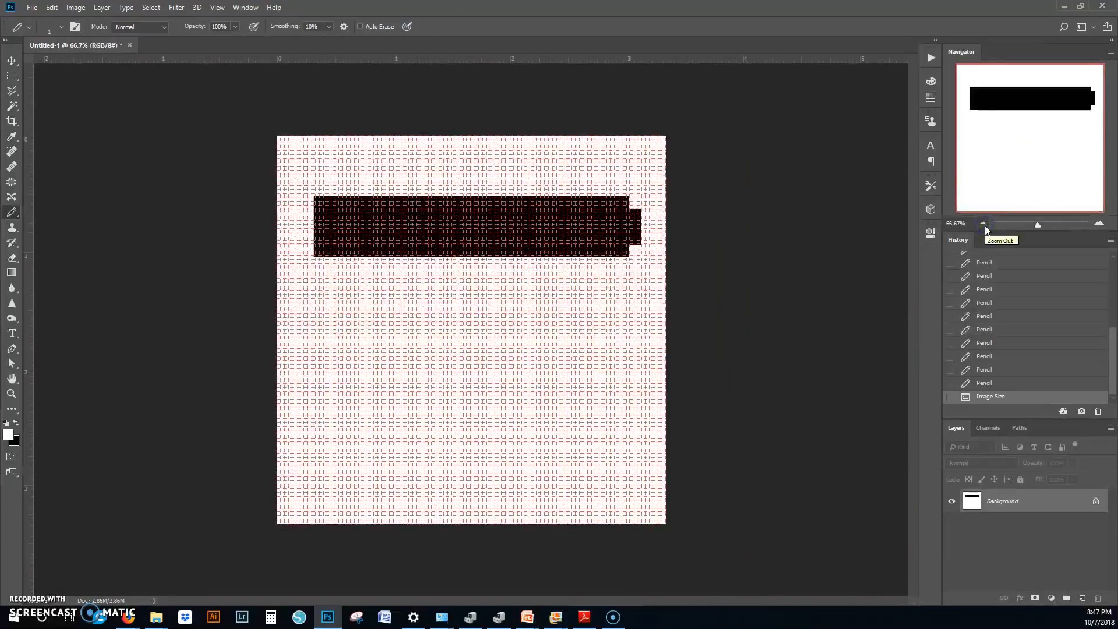
left_click(1098, 225)
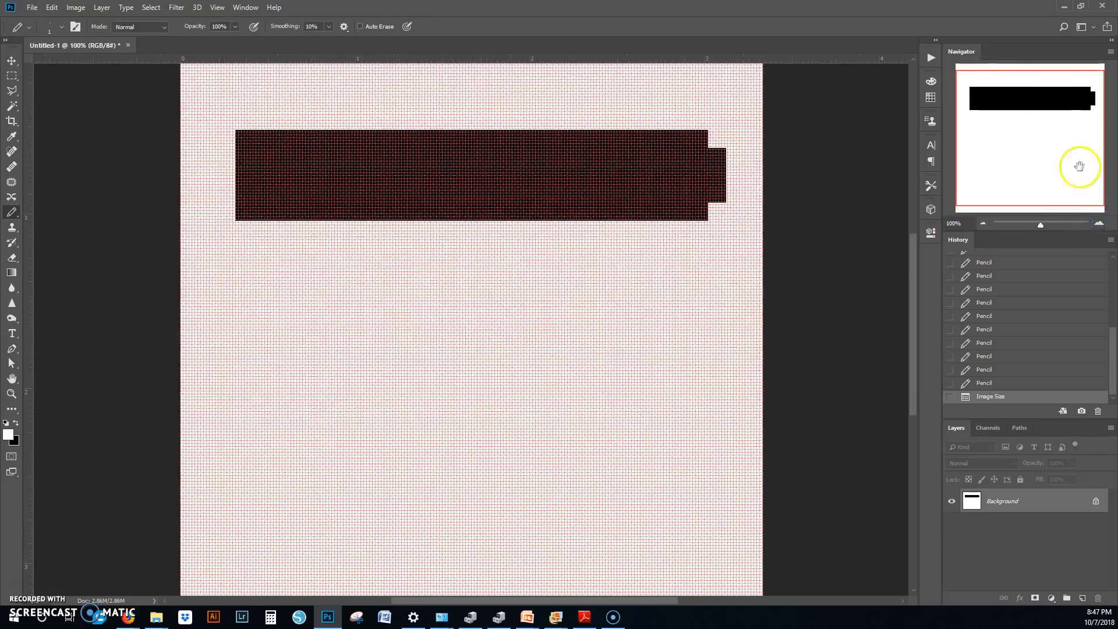
left_click(1099, 225)
left_click_drag(1031, 102, 1031, 85)
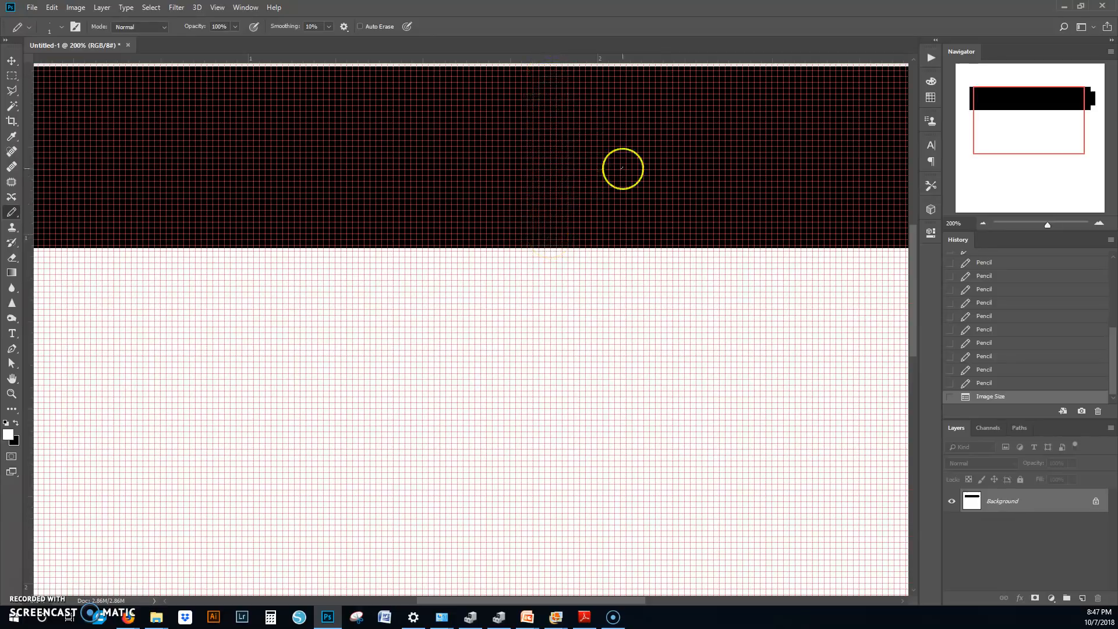
scroll(629, 174, "up", 2)
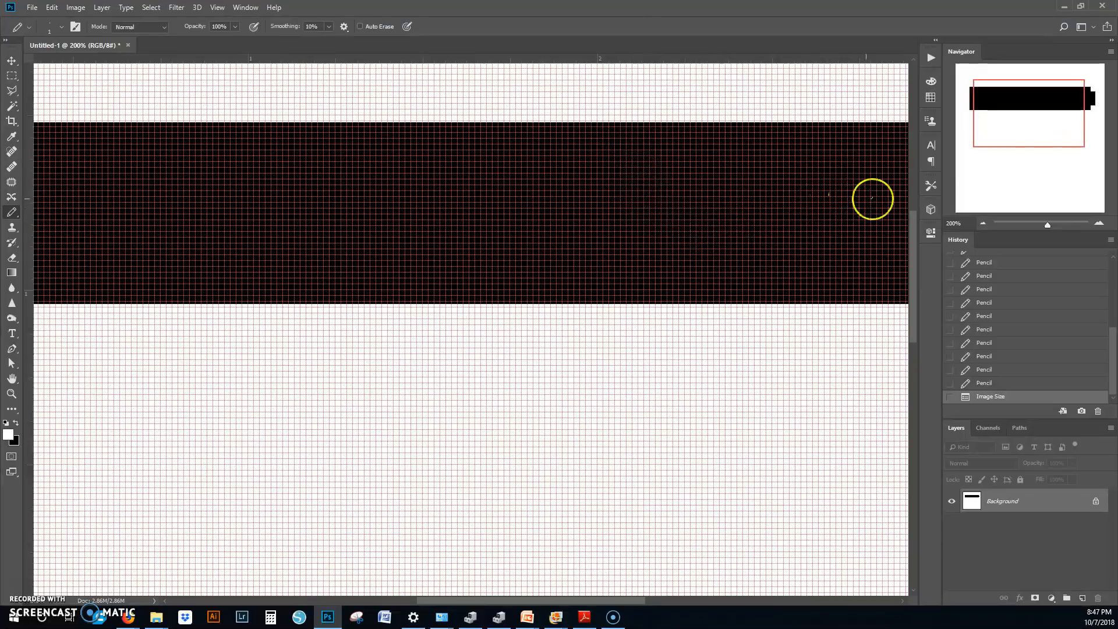
left_click(985, 221)
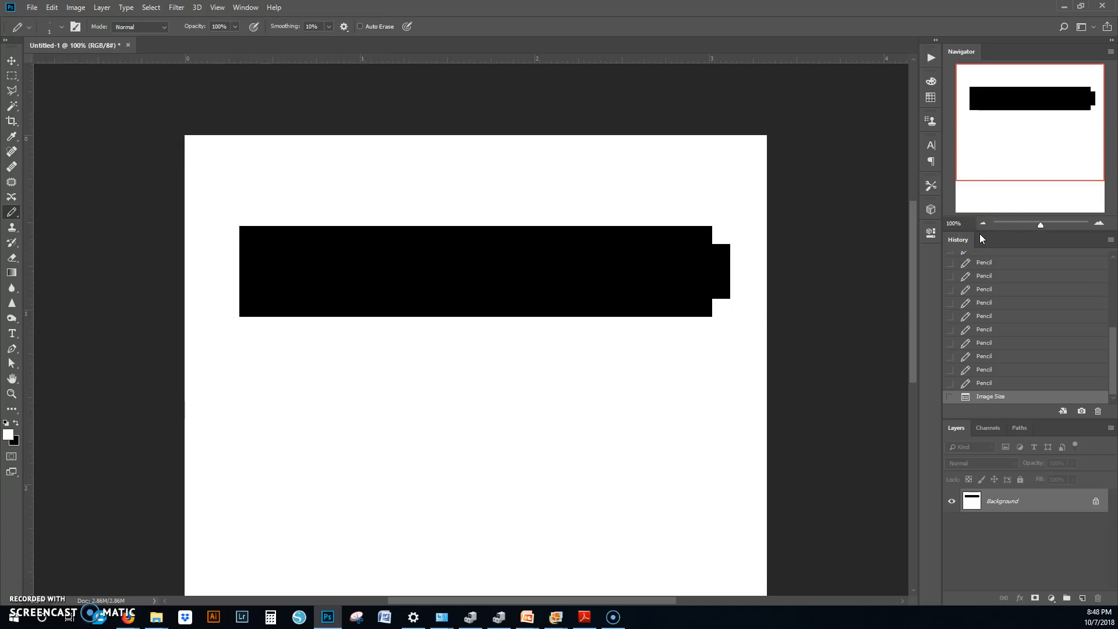
left_click(32, 7)
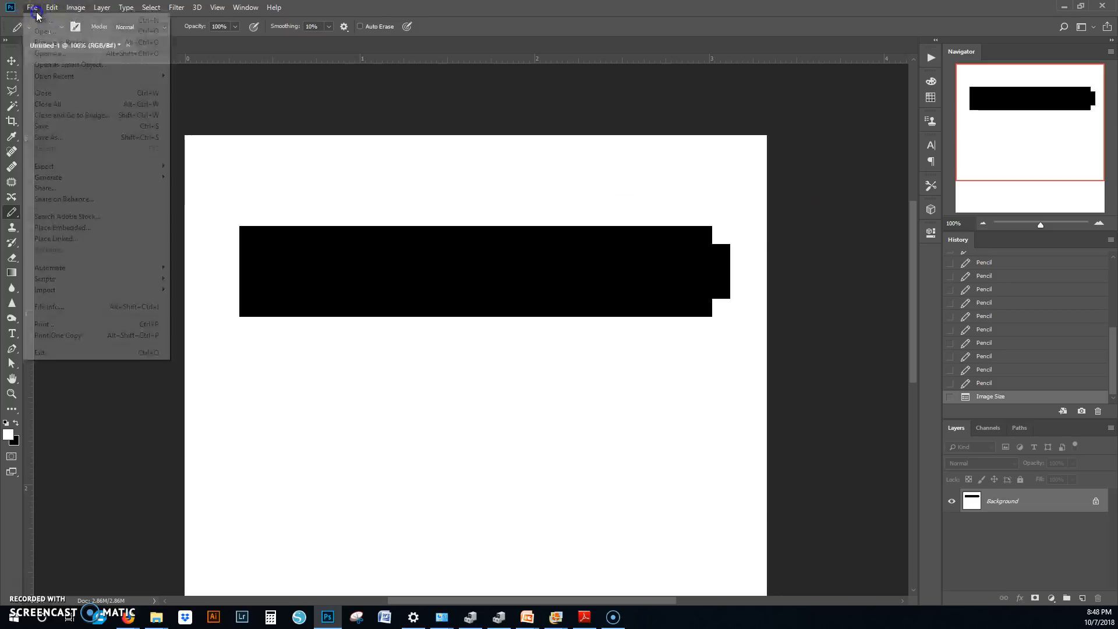
left_click(89, 138)
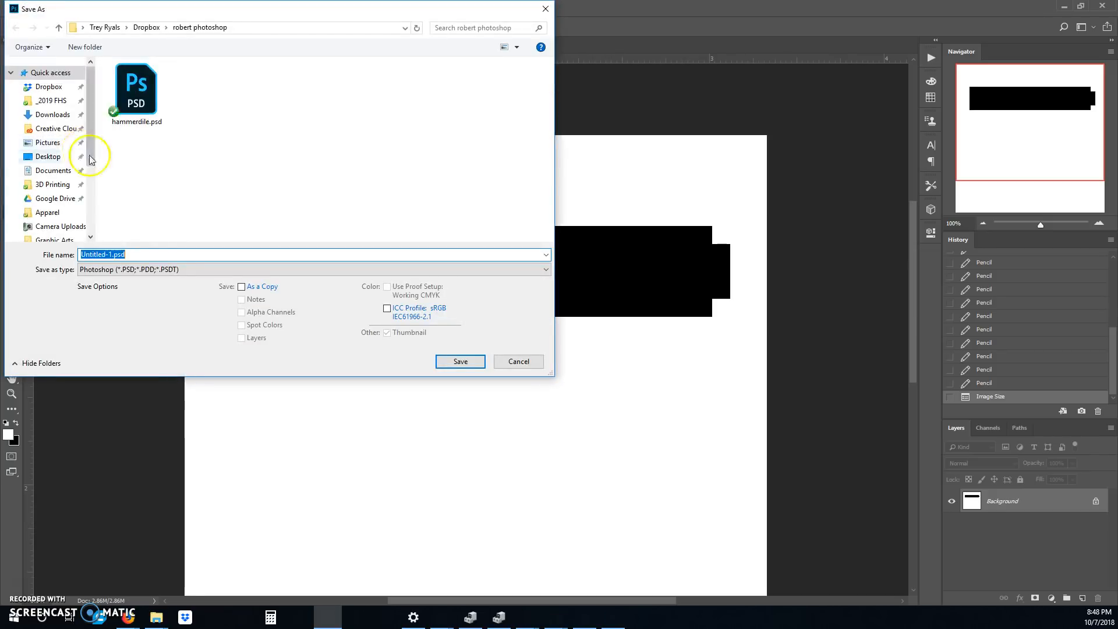
left_click(156, 271)
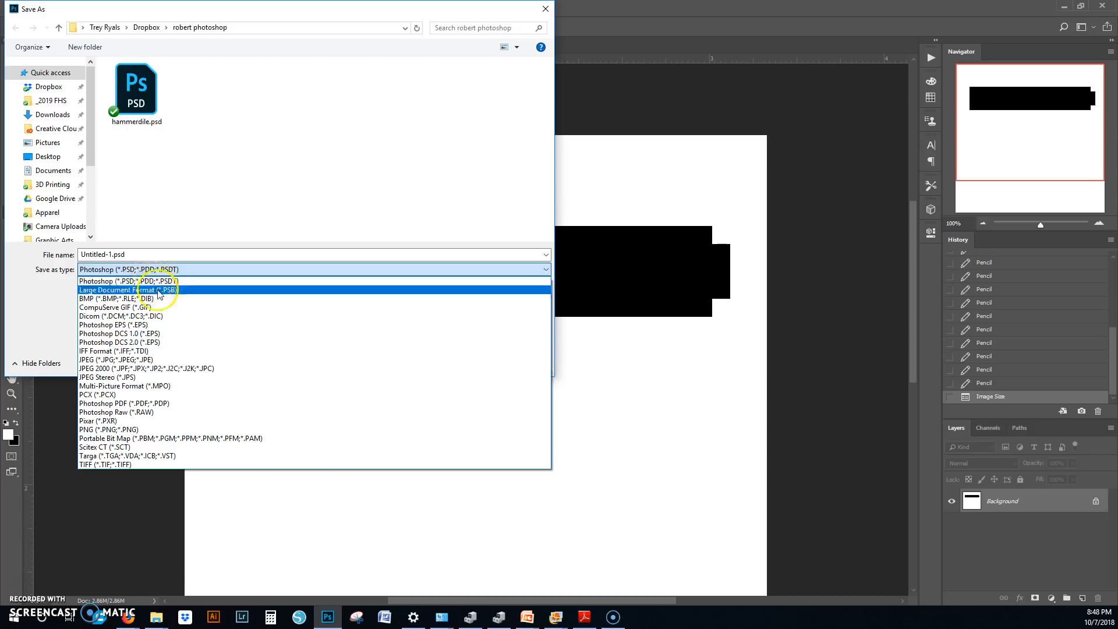
left_click(177, 361)
left_click(117, 254)
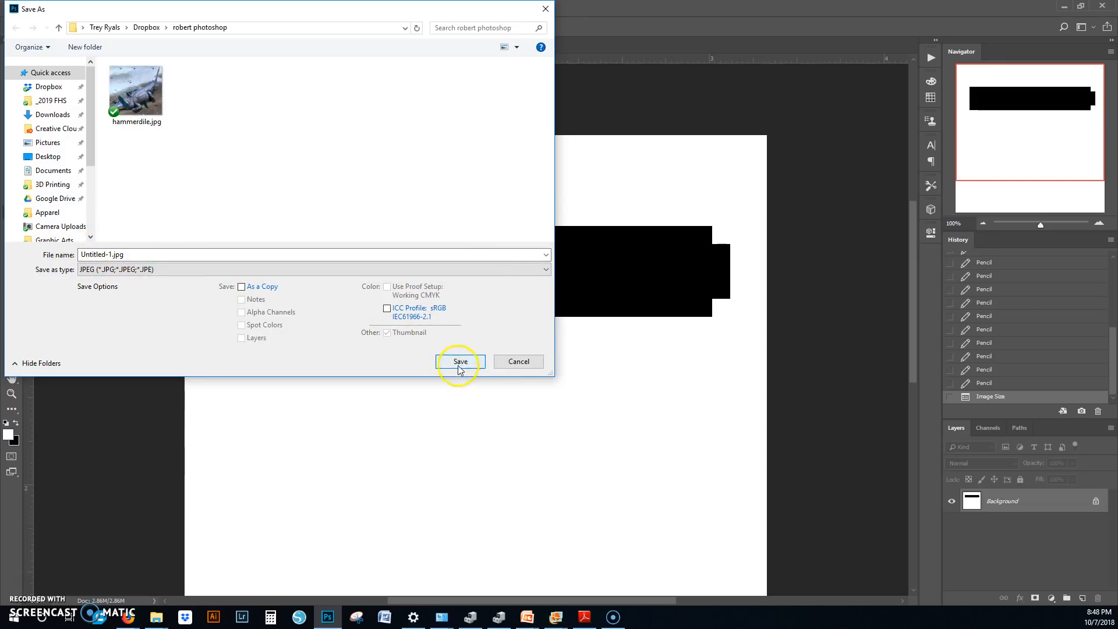
left_click(520, 362)
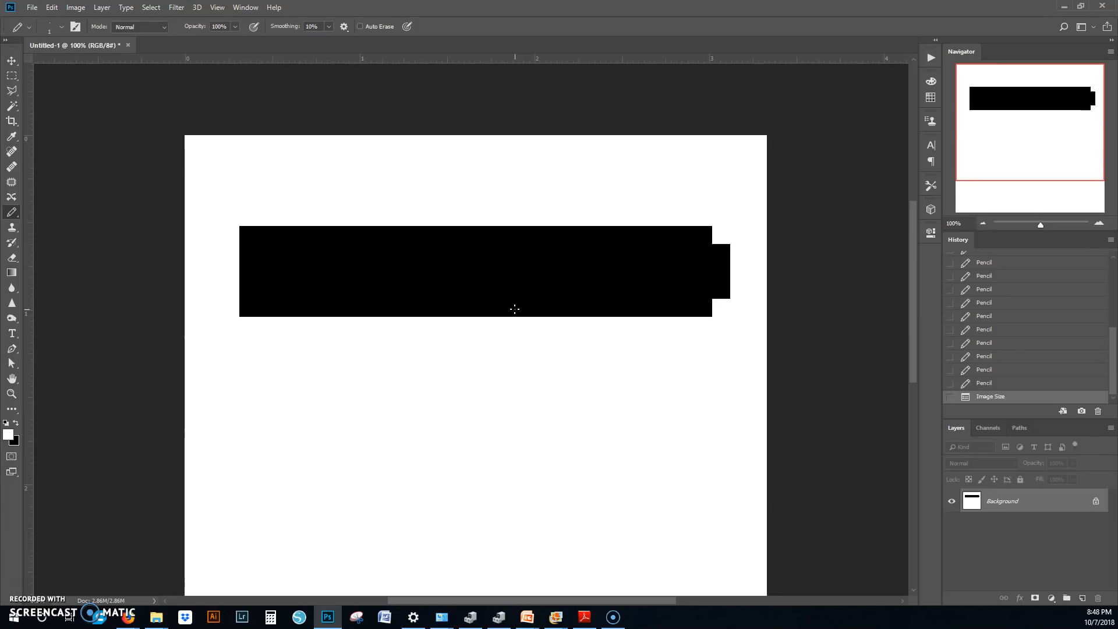
left_click(1065, 9)
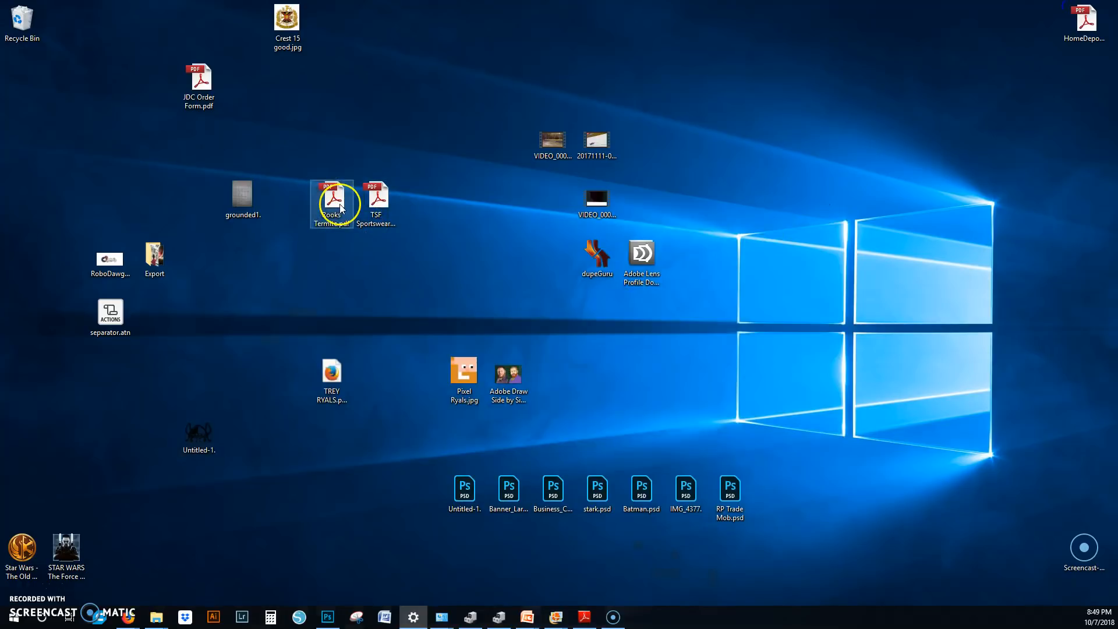
left_click(295, 40)
left_click(376, 350)
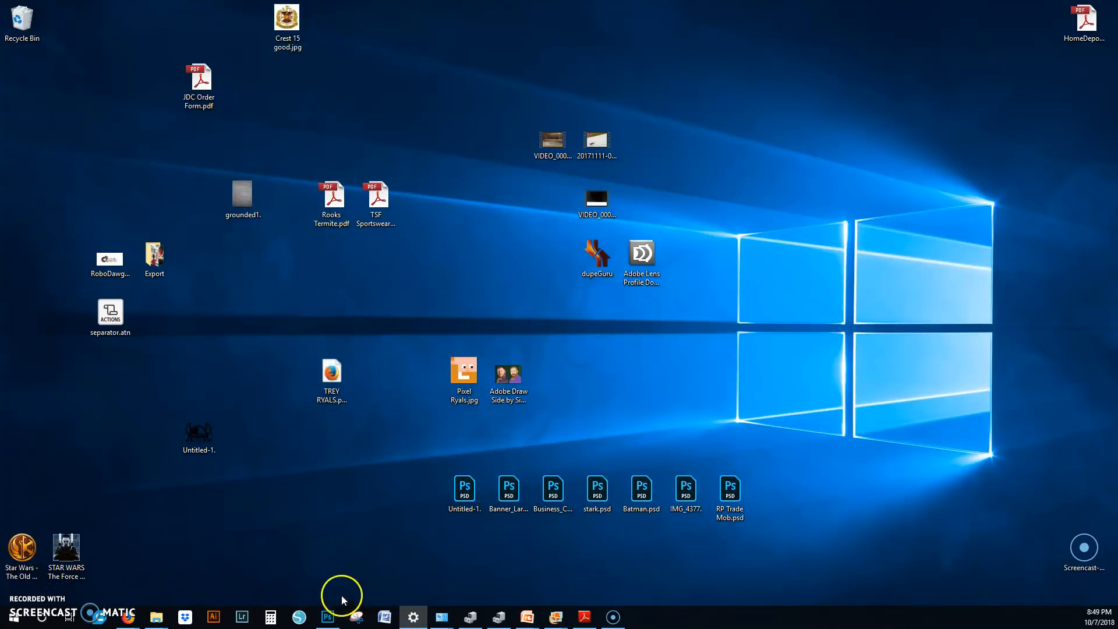
left_click(324, 622)
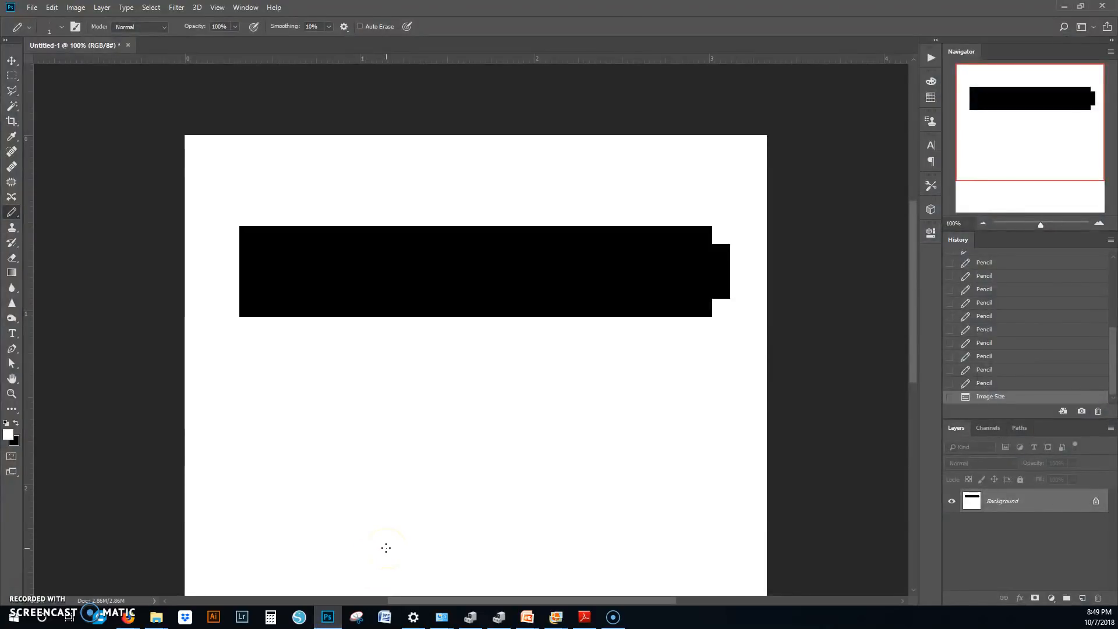